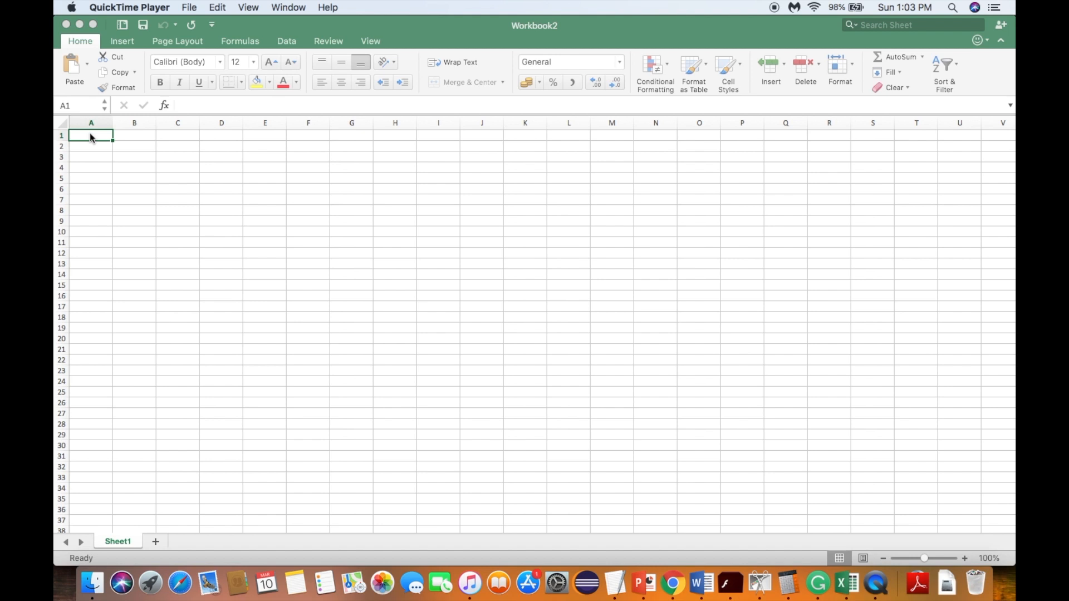
Step: Enter the column headers Order#, Product# and Customer# in cells A1 to C1
{"action": "left_click", "coordinate": [483, 46]}
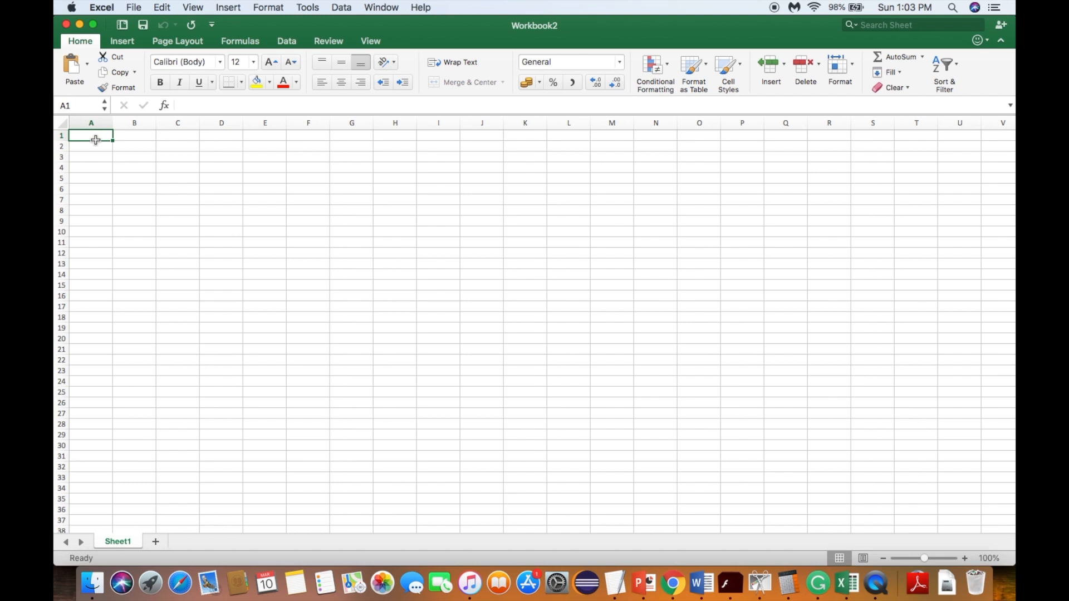
{"action": "type", "text": "O"}
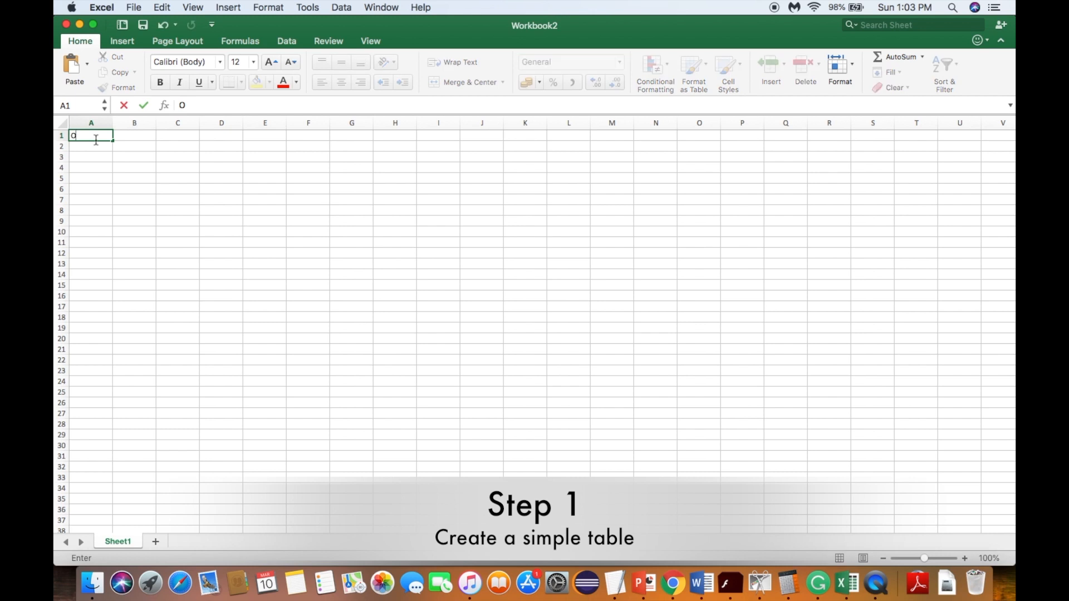
{"action": "type", "text": "rder#"}
{"action": "key", "text": "Tab"}
{"action": "type", "text": "Product#"}
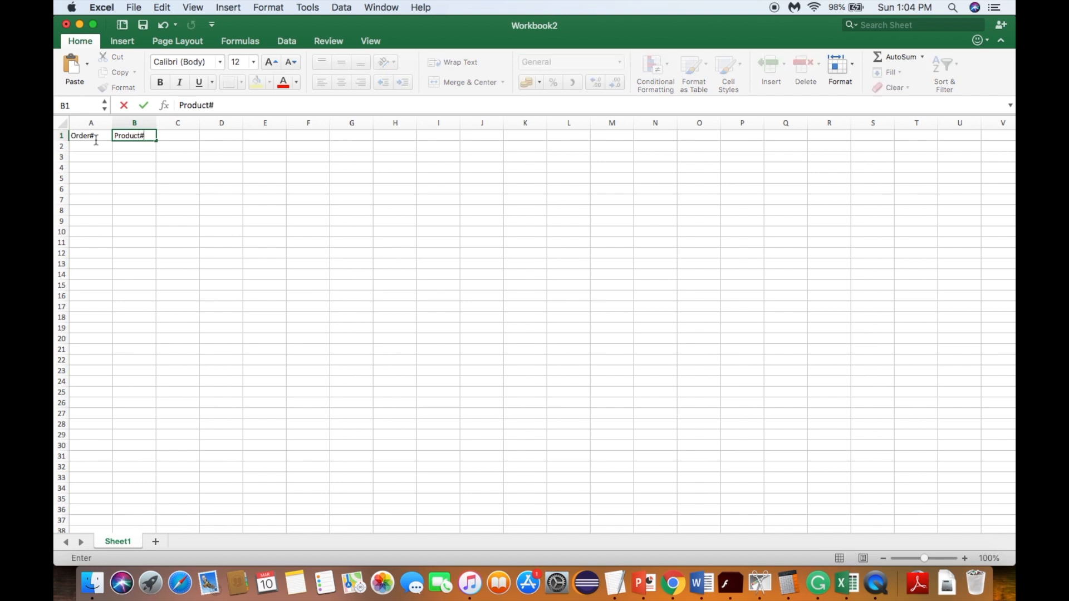
{"action": "key", "text": "Tab"}
{"action": "type", "text": "Custom"}
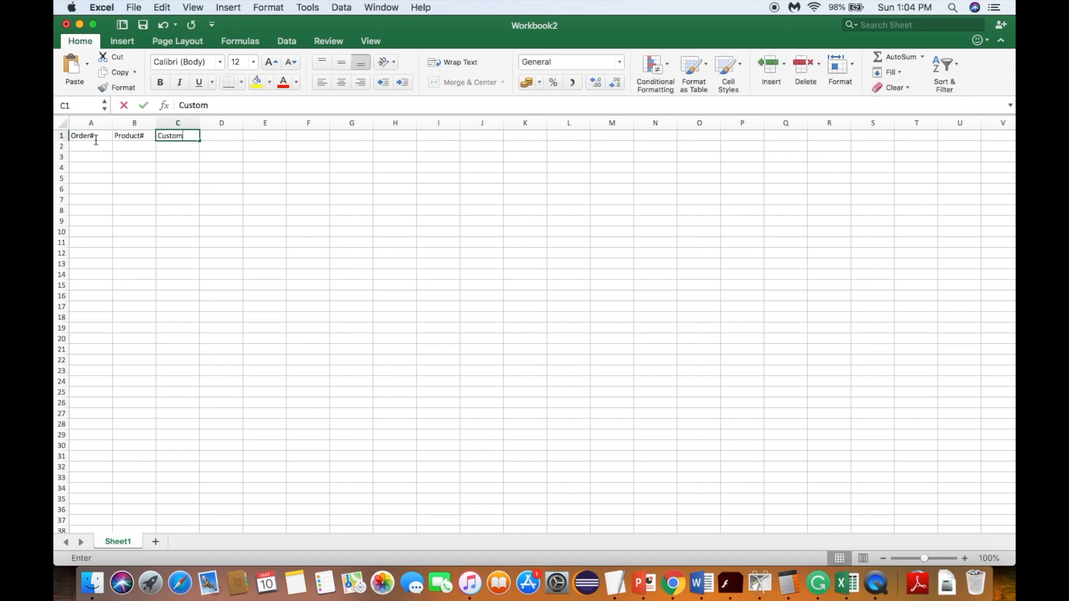
{"action": "type", "text": "er#"}
{"action": "key", "text": "Tab"}
Step: Enter the column headers Quantity, Unit_Price and Total_Price in cells D1 to F1
{"action": "type", "text": "Quantity"}
{"action": "key", "text": "Tab"}
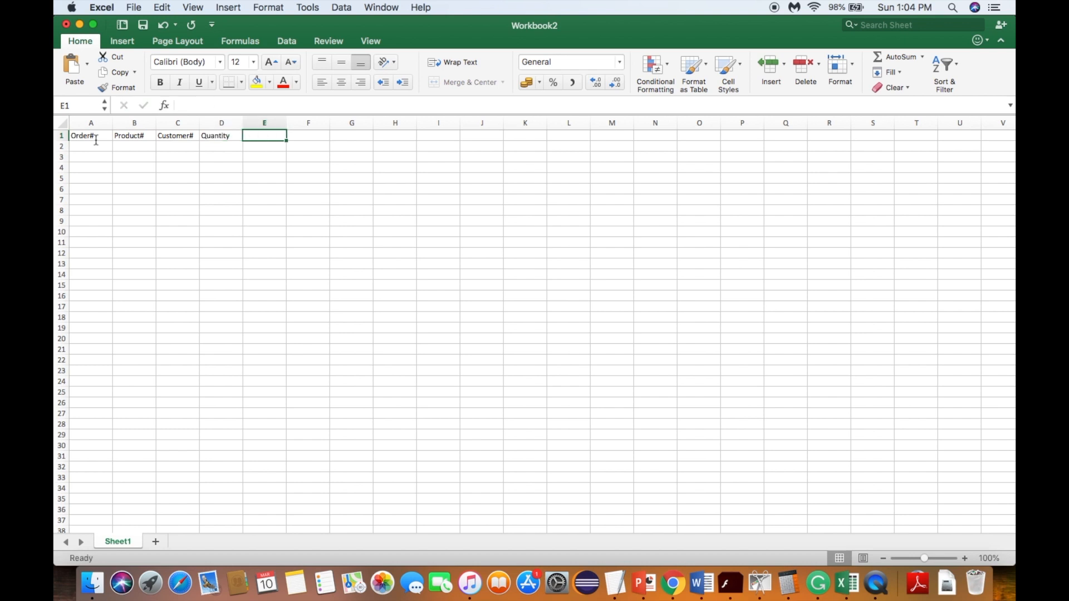
{"action": "type", "text": "Unit_"}
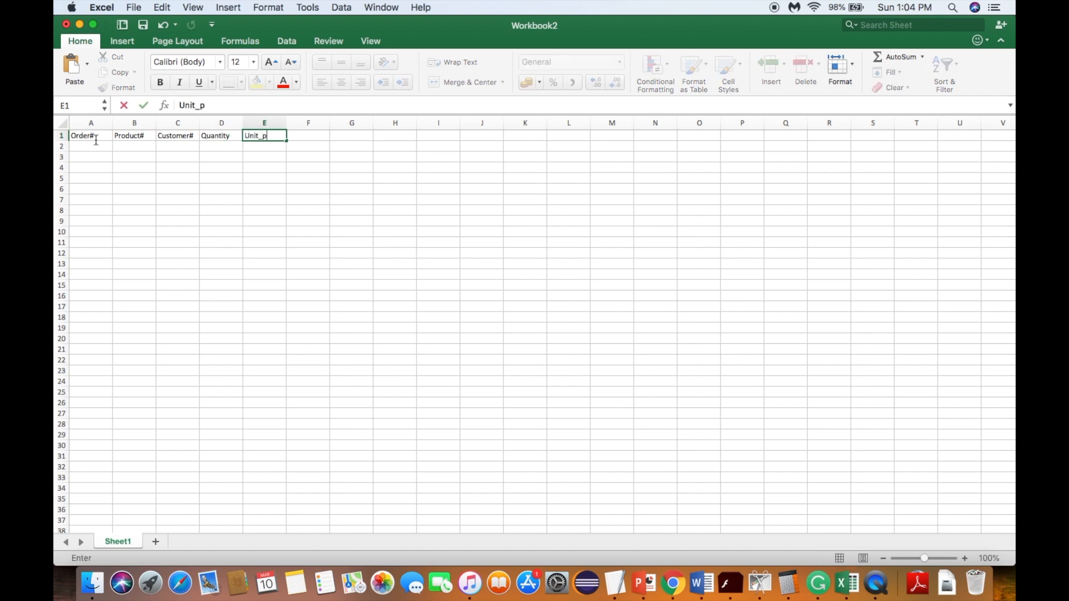
{"action": "type", "text": "Price"}
{"action": "key", "text": "Tab"}
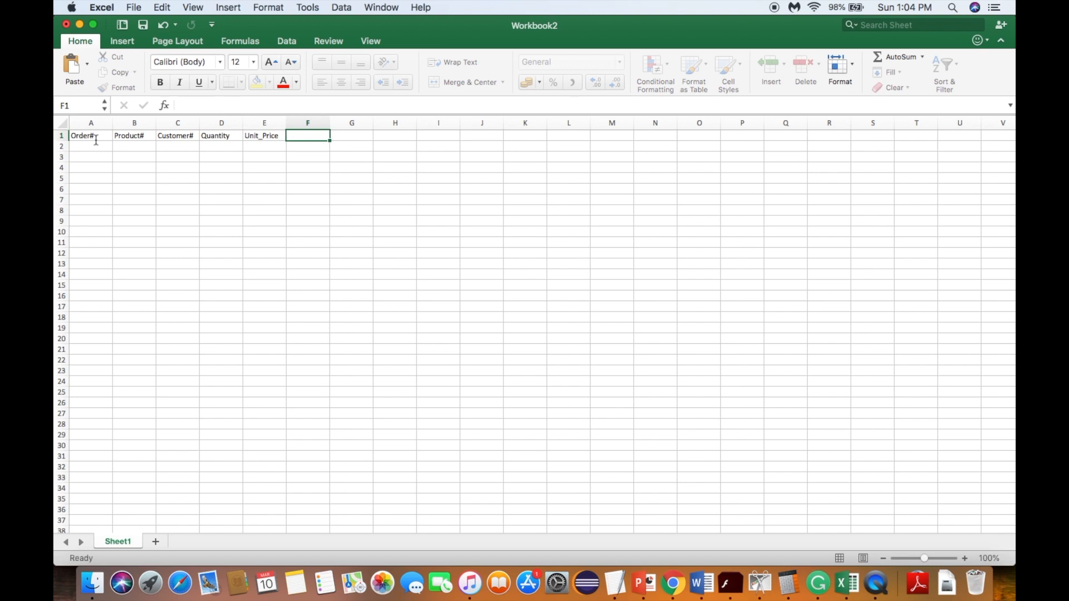
{"action": "type", "text": "Total_Price"}
{"action": "left_click", "coordinate": [86, 146]}
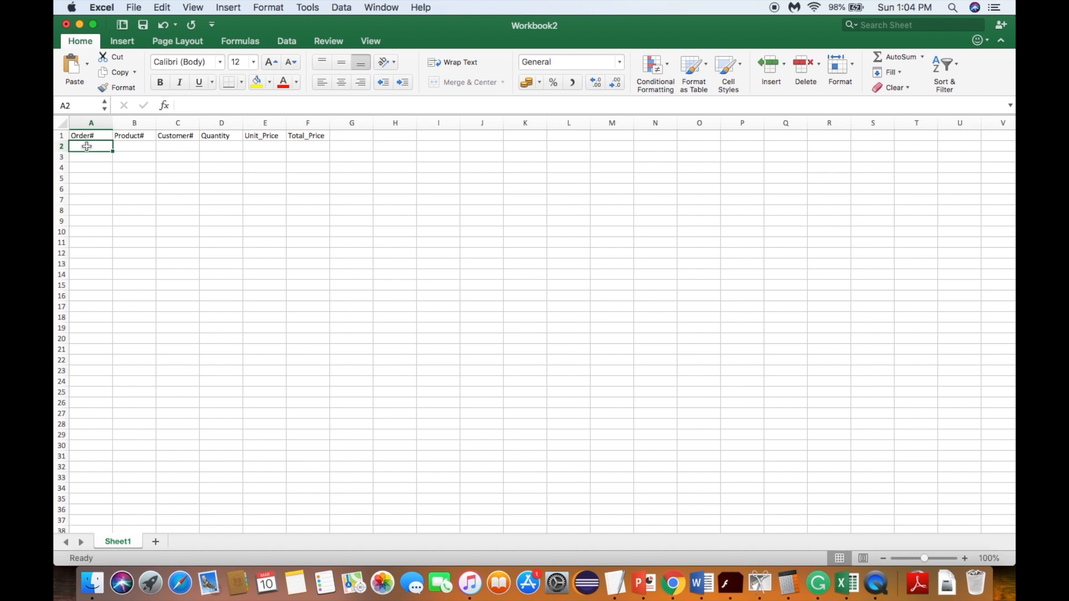
Step: Enter the formula =D:D*E:E in F2 to multiply the Quantity column by the Unit_Price column
{"action": "left_click", "coordinate": [303, 148]}
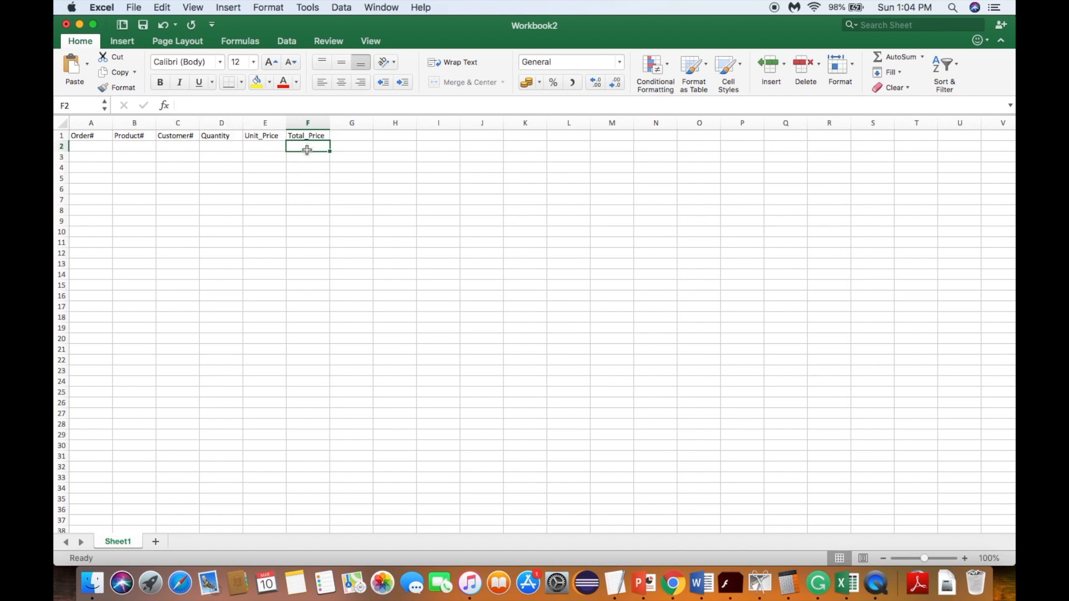
{"action": "left_click", "coordinate": [246, 104]}
{"action": "type", "text": "="}
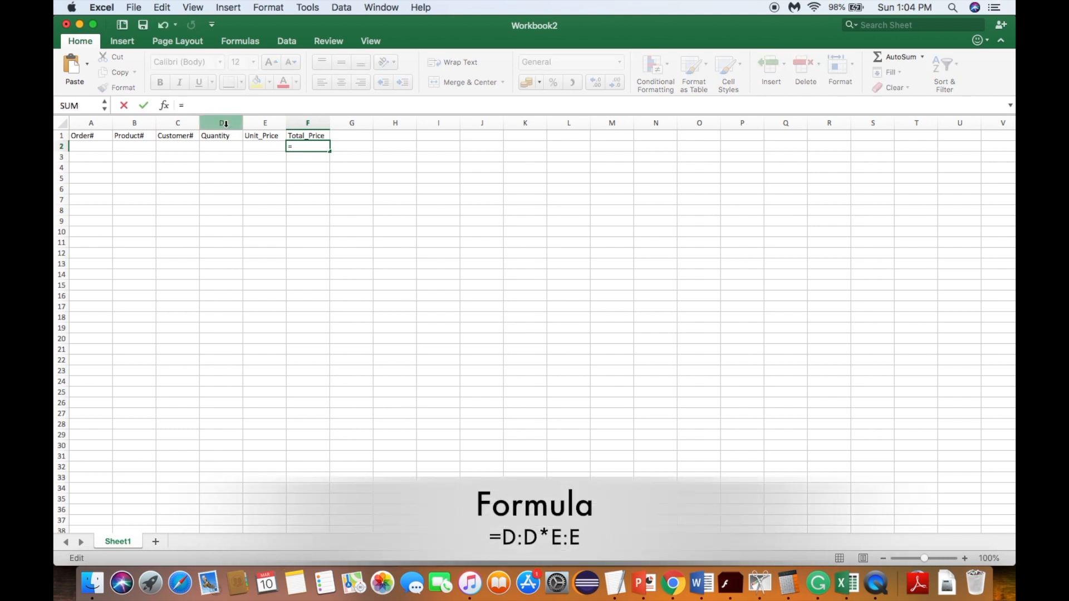
{"action": "left_click", "coordinate": [225, 124]}
{"action": "type", "text": "*"}
{"action": "left_click", "coordinate": [255, 122]}
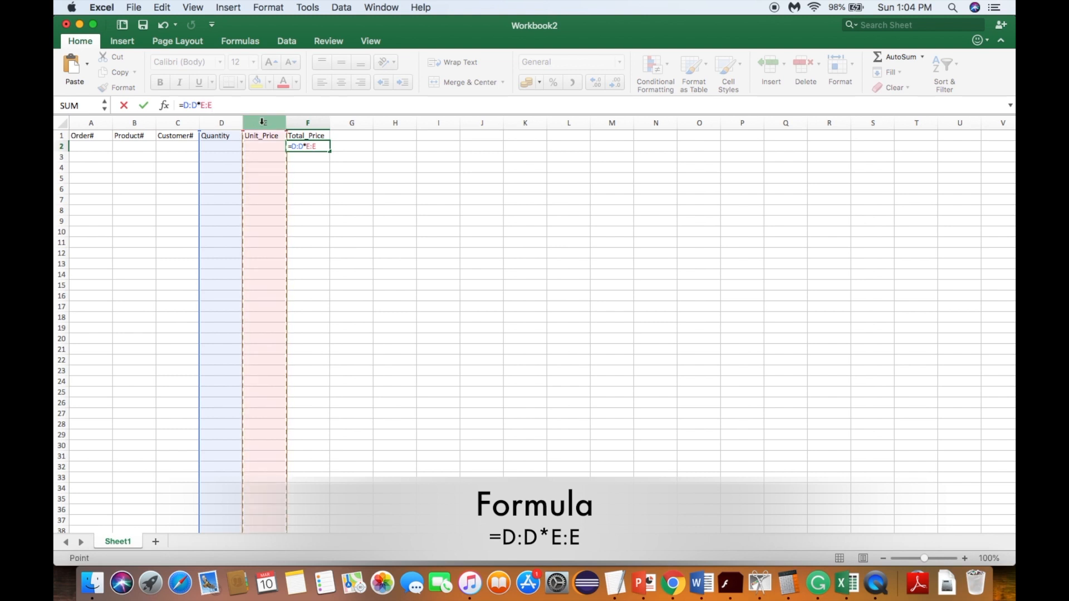
{"action": "key", "text": "Return"}
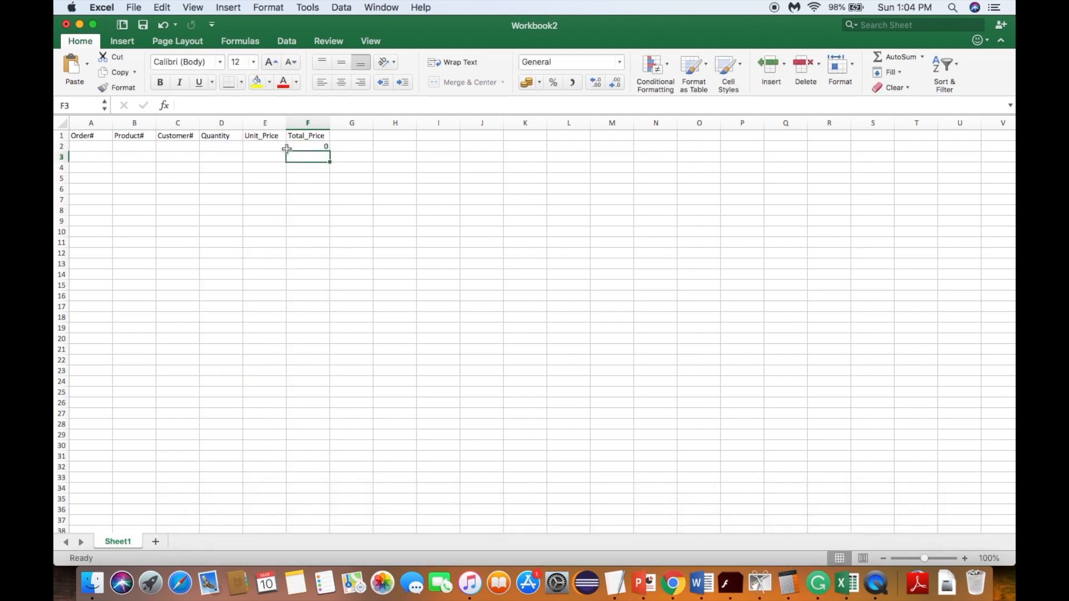
Step: Erase the Total_Price formula in F2 and build it again as =D:D*E:E
{"action": "left_click", "coordinate": [235, 109]}
{"action": "key", "text": "BackSpace"}
{"action": "key", "text": "BackSpace"}
{"action": "key", "text": "BackSpace"}
{"action": "key", "text": "BackSpace"}
{"action": "key", "text": "BackSpace"}
{"action": "key", "text": "BackSpace"}
{"action": "key", "text": "BackSpace"}
{"action": "key", "text": "BackSpace"}
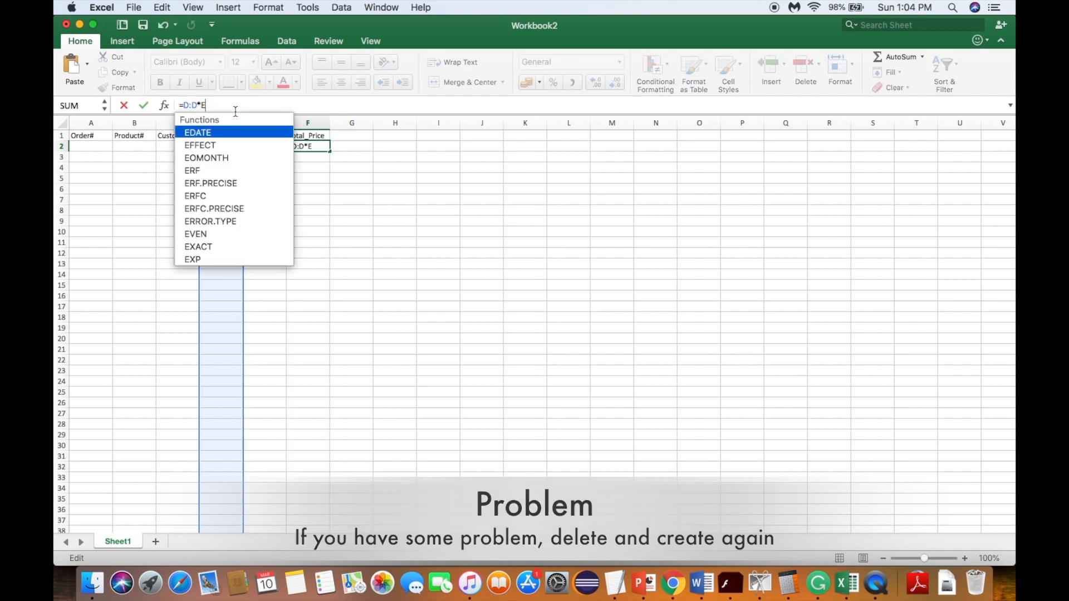
{"action": "type", "text": "="}
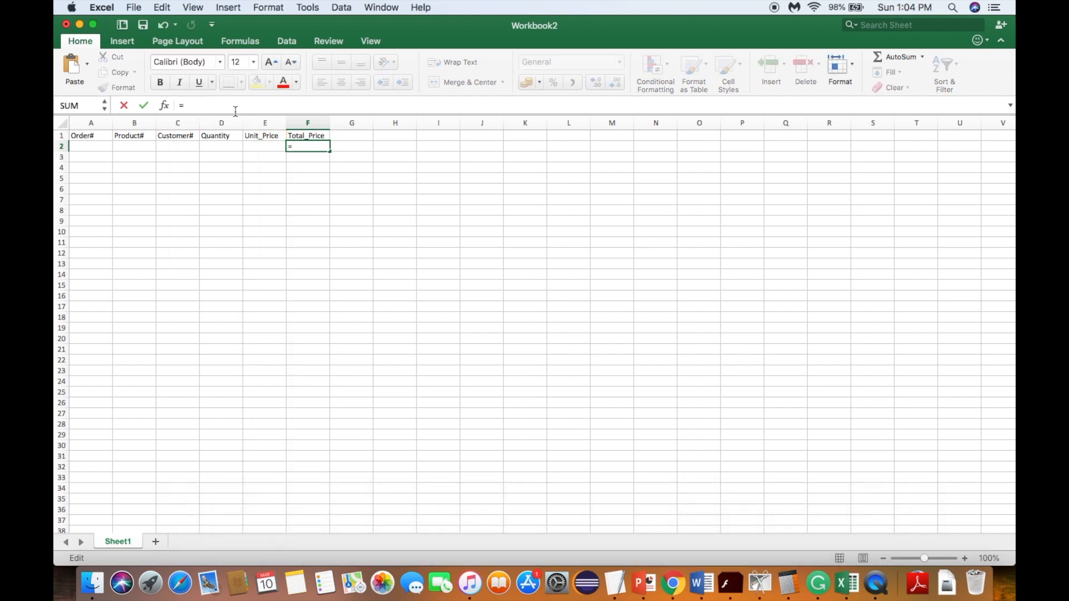
{"action": "left_click", "coordinate": [233, 123]}
{"action": "type", "text": "*"}
{"action": "left_click", "coordinate": [263, 120]}
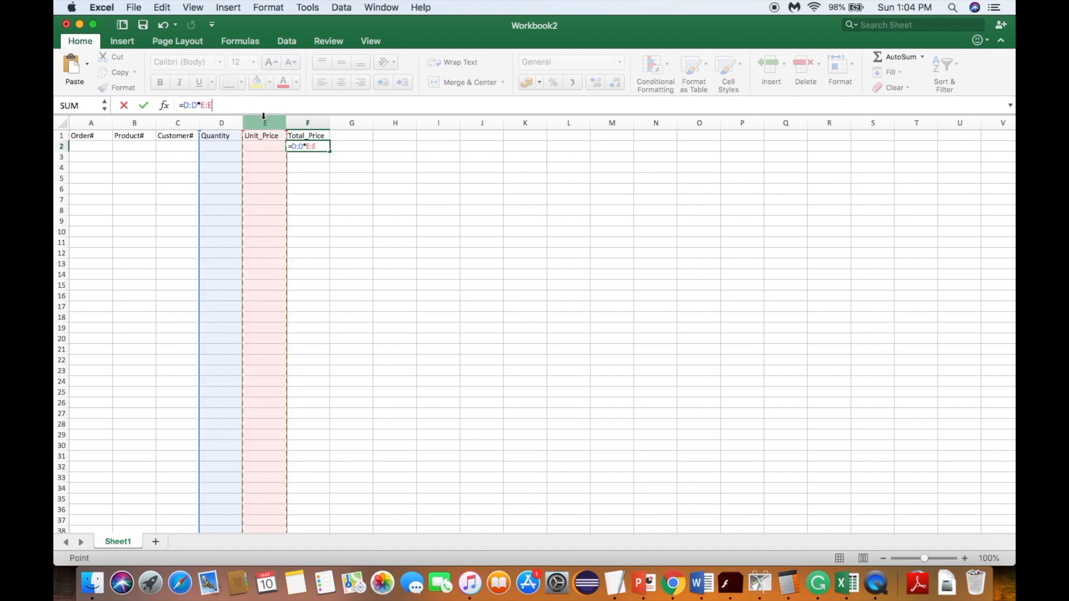
{"action": "key", "text": "Return"}
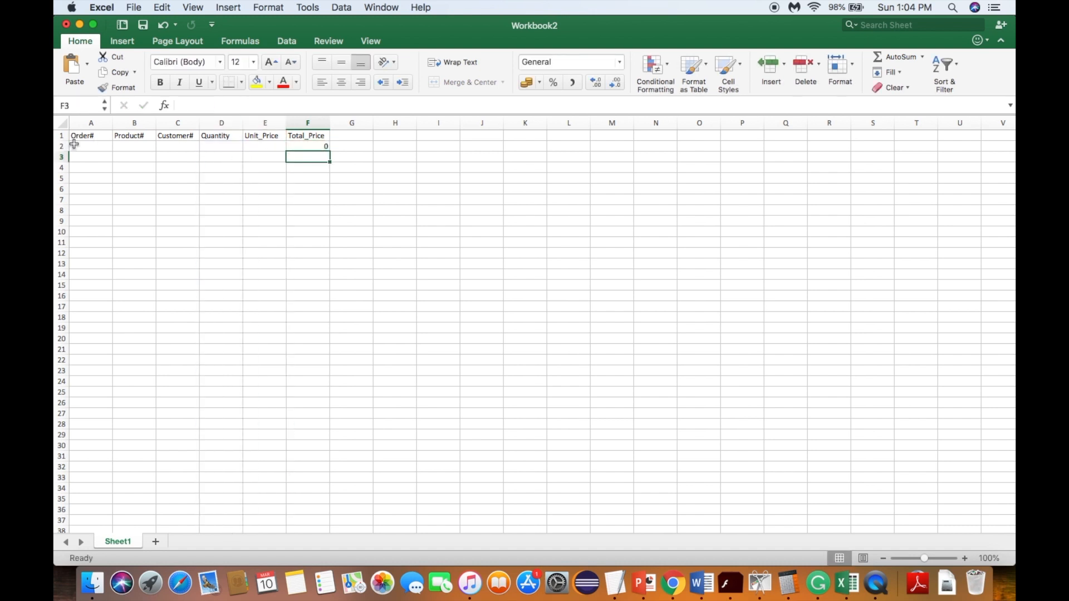
Step: Fill in row 2 with the order number, product 10, the customer number, quantity 30 and unit price 30
{"action": "left_click", "coordinate": [91, 145]}
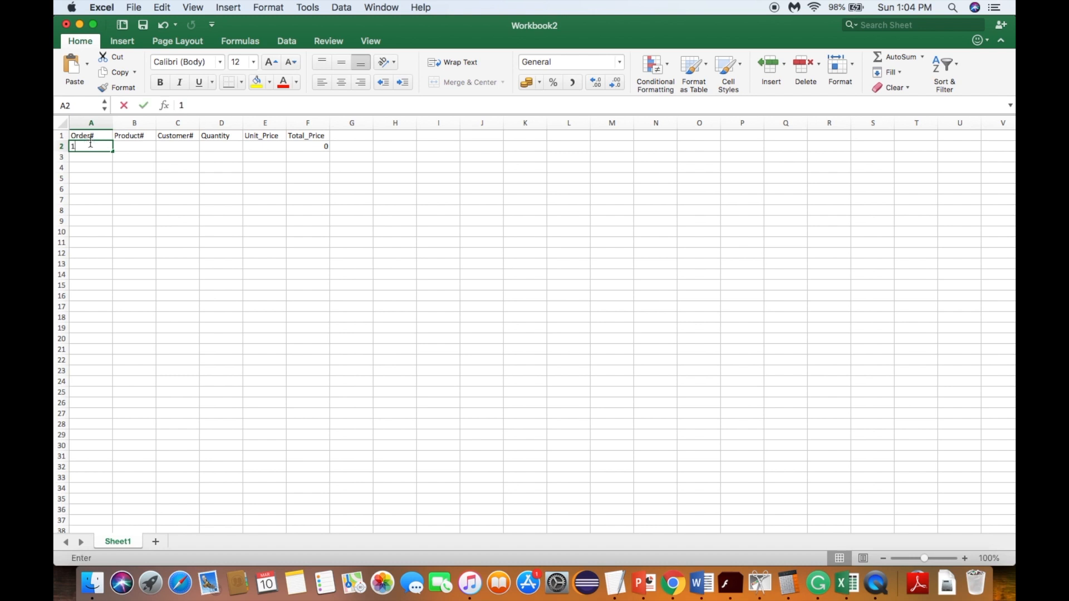
{"action": "type", "text": "1"}
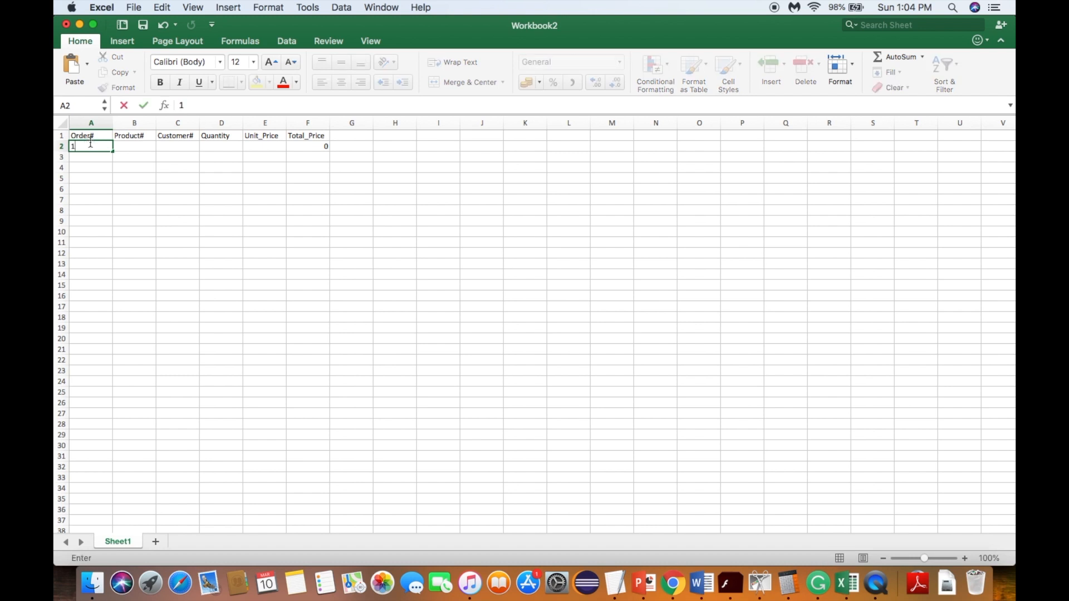
{"action": "key", "text": "Tab"}
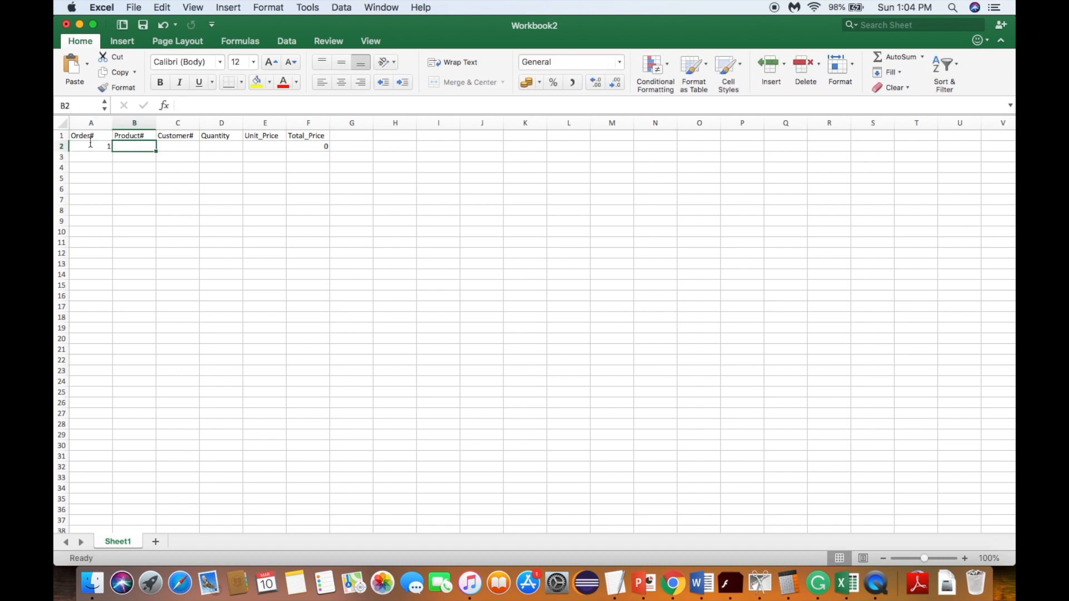
{"action": "type", "text": "10"}
{"action": "key", "text": "Tab"}
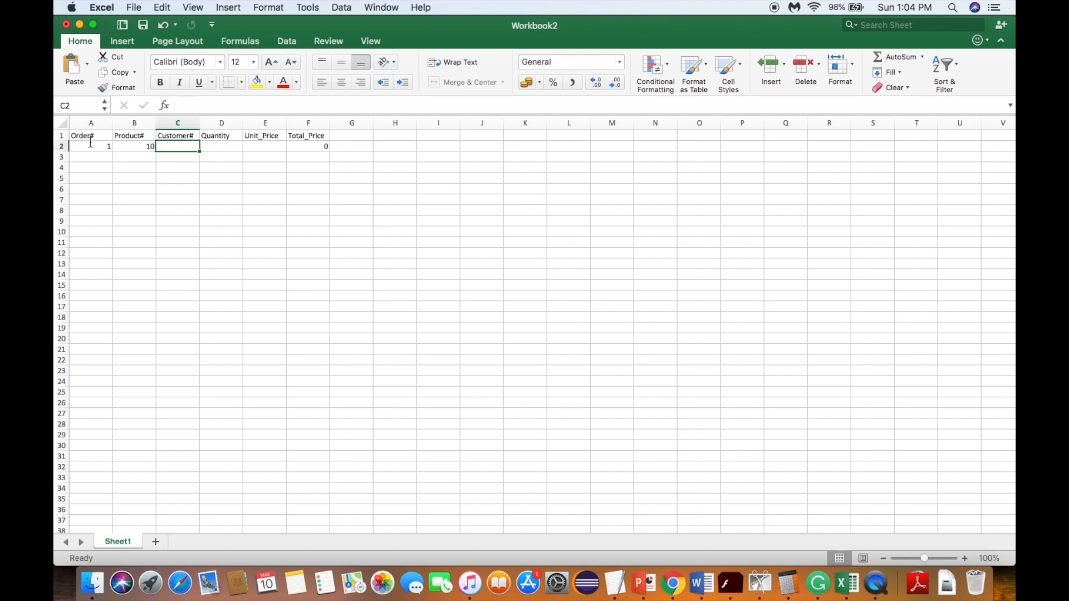
{"action": "type", "text": "100"}
{"action": "key", "text": "Tab"}
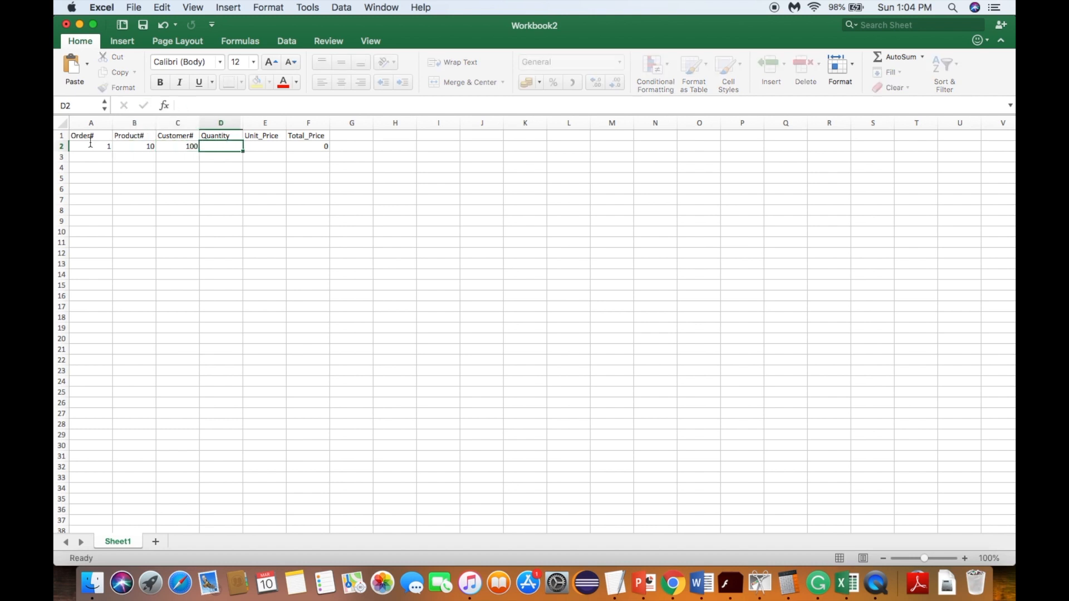
{"action": "type", "text": "30"}
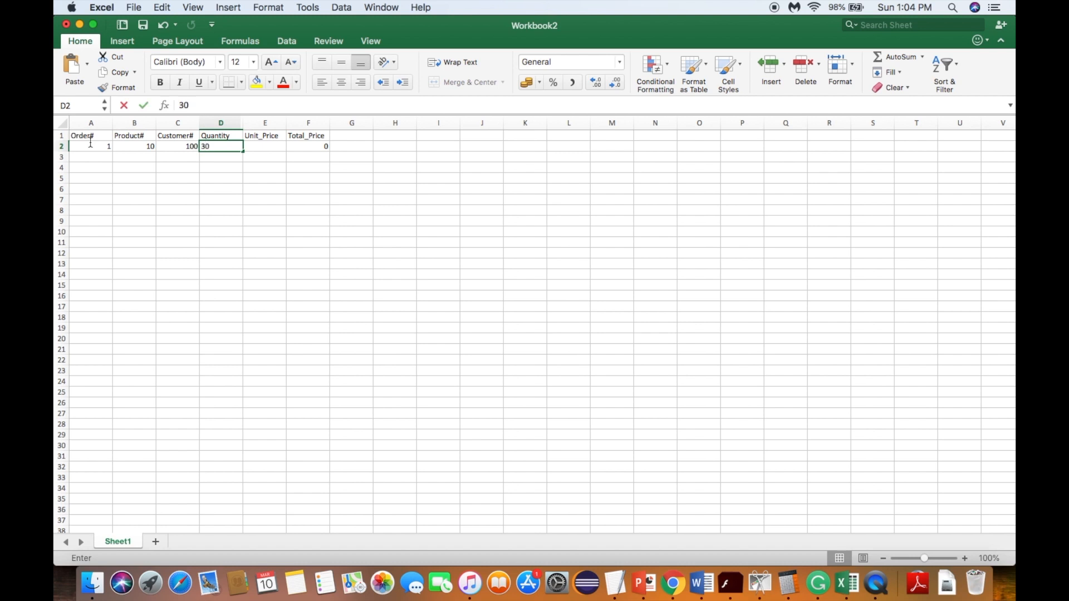
{"action": "key", "text": "Tab"}
{"action": "type", "text": "30"}
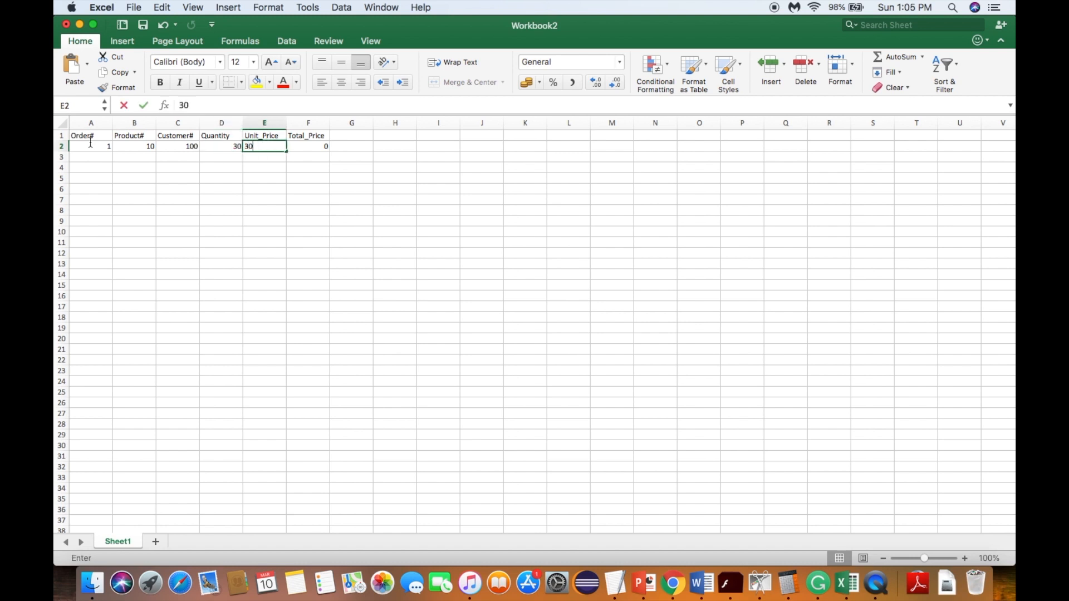
{"action": "key", "text": "Tab"}
{"action": "key", "text": "Return"}
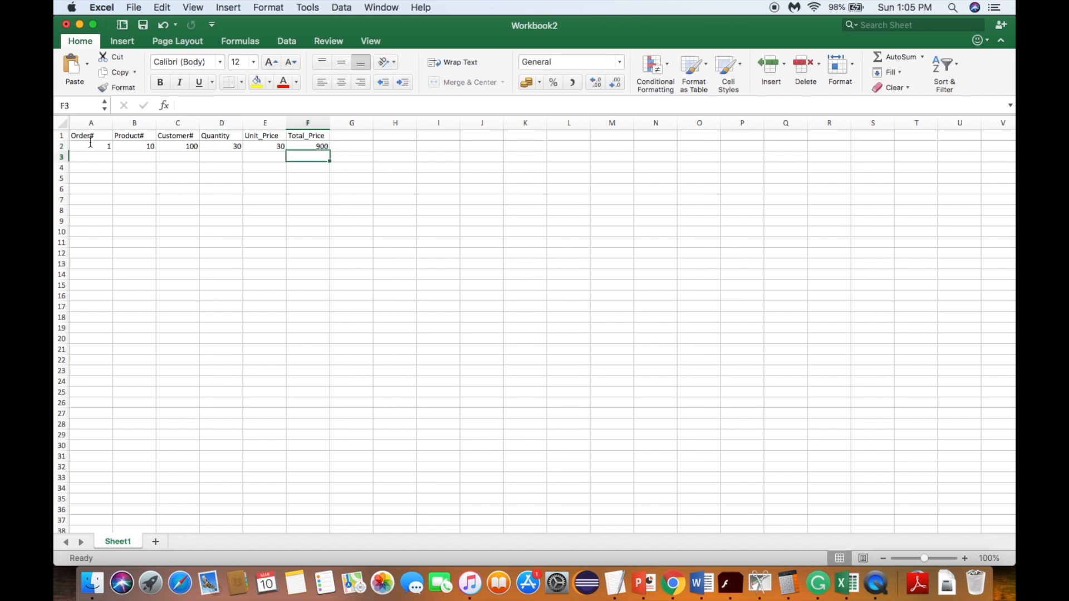
Step: Fill in row 3 with the order number, product 20, the customer number, quantity 4 and unit price 40
{"action": "type", "text": "2"}
{"action": "key", "text": "Tab"}
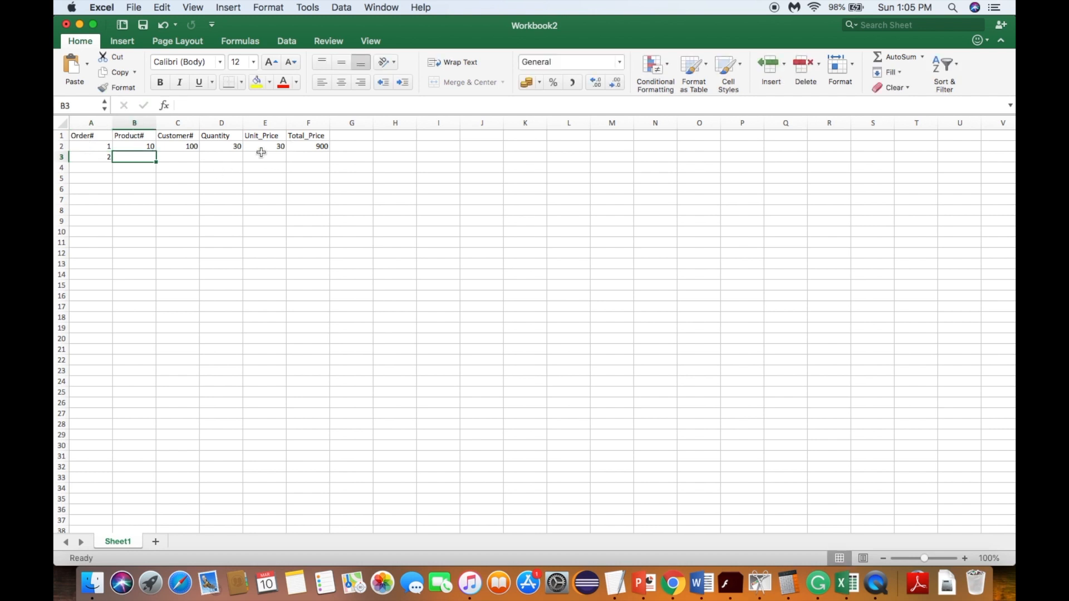
{"action": "type", "text": "20"}
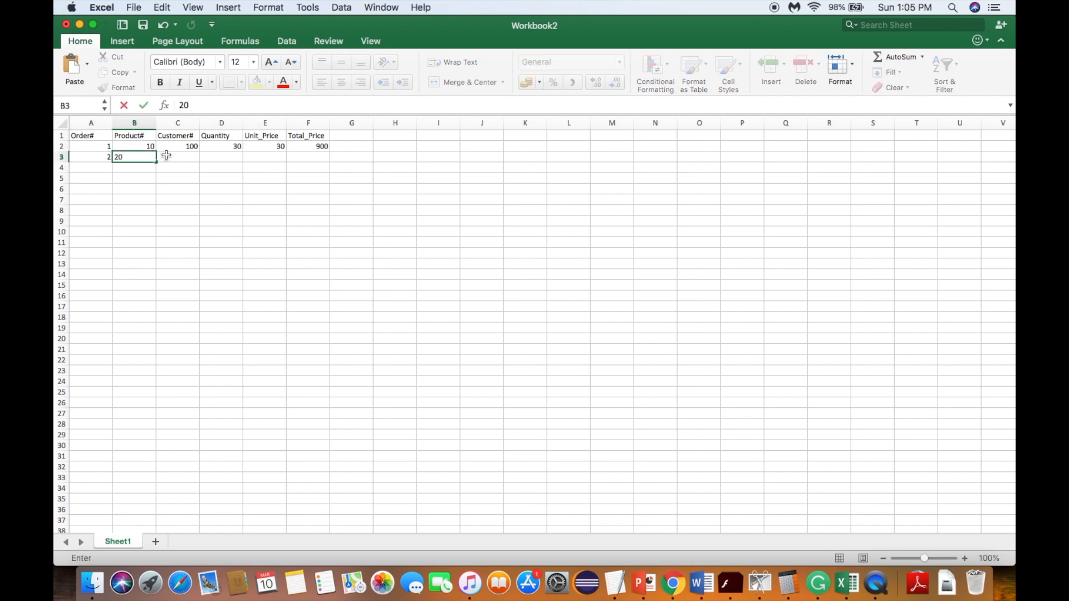
{"action": "key", "text": "Tab"}
{"action": "type", "text": "200"}
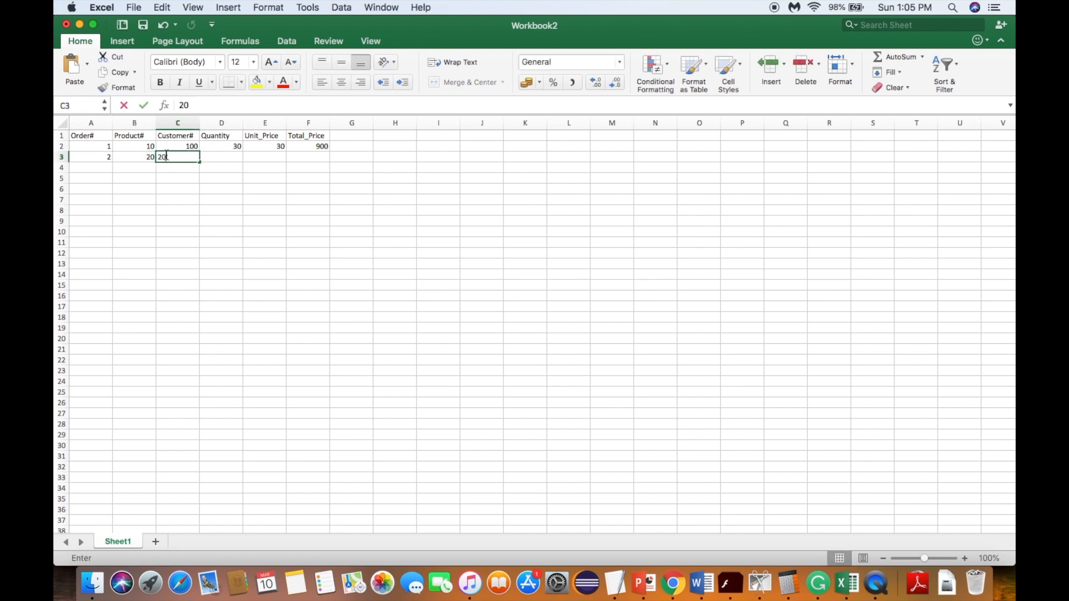
{"action": "key", "text": "BackSpace"}
{"action": "key", "text": "BackSpace"}
{"action": "key", "text": "BackSpace"}
{"action": "type", "text": "500"}
{"action": "key", "text": "Tab"}
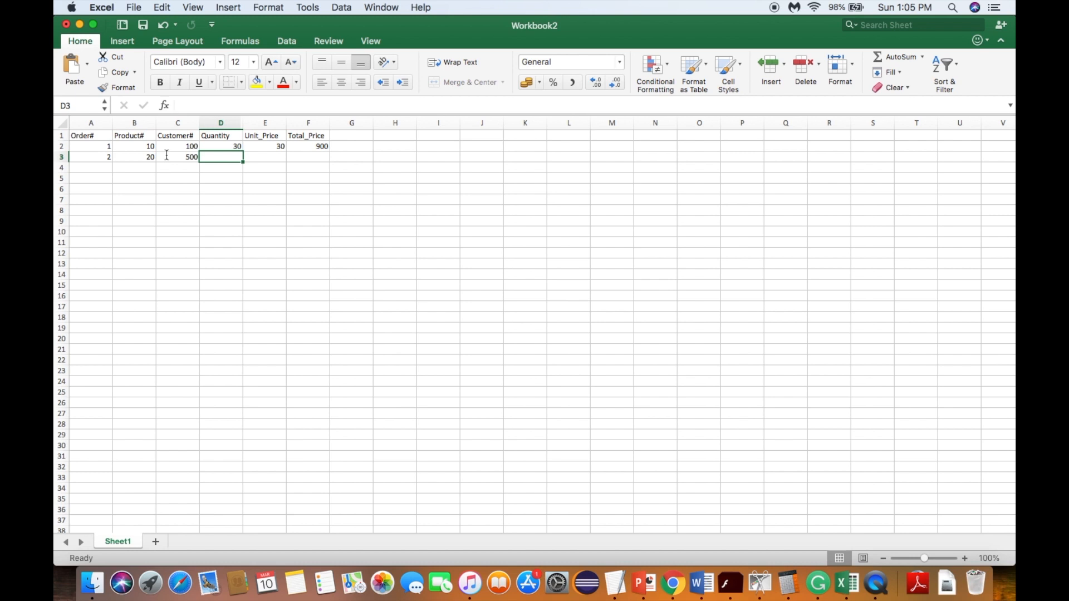
{"action": "type", "text": "4"}
{"action": "key", "text": "Tab"}
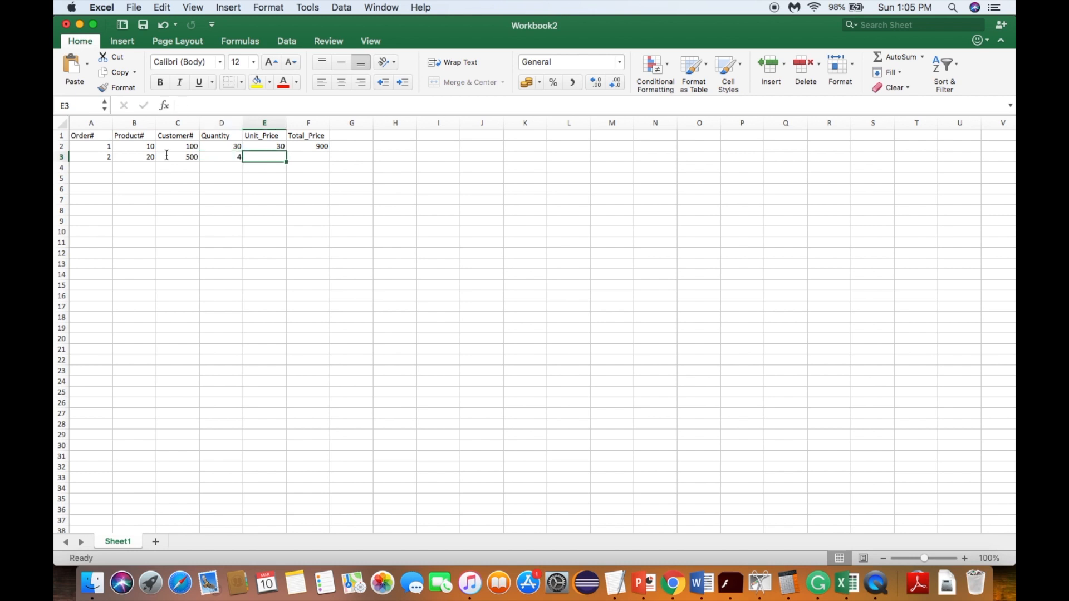
{"action": "type", "text": "40"}
{"action": "key", "text": "Tab"}
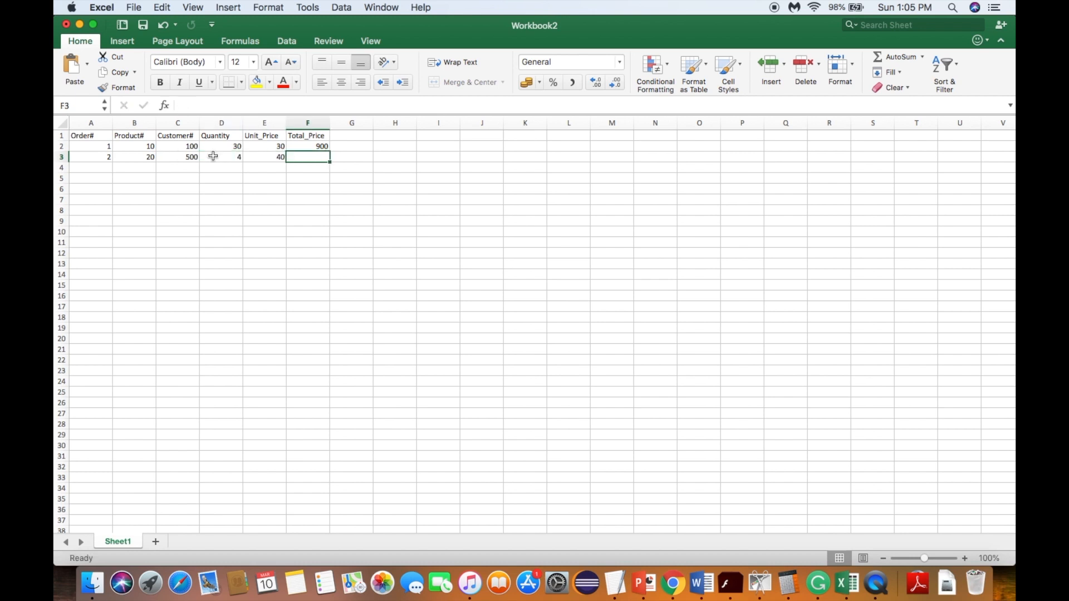
Step: Copy the Total_Price formula from F2 down through F7
{"action": "left_click", "coordinate": [319, 147]}
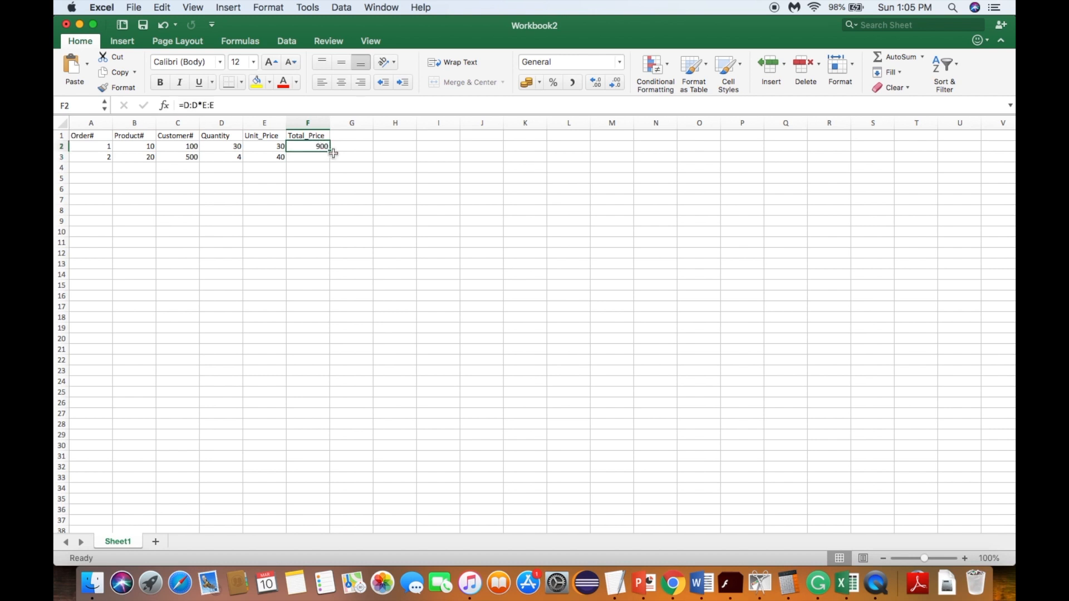
{"action": "left_click_drag", "start_coordinate": [330, 151], "coordinate": [326, 206]}
{"action": "left_click", "coordinate": [167, 168]}
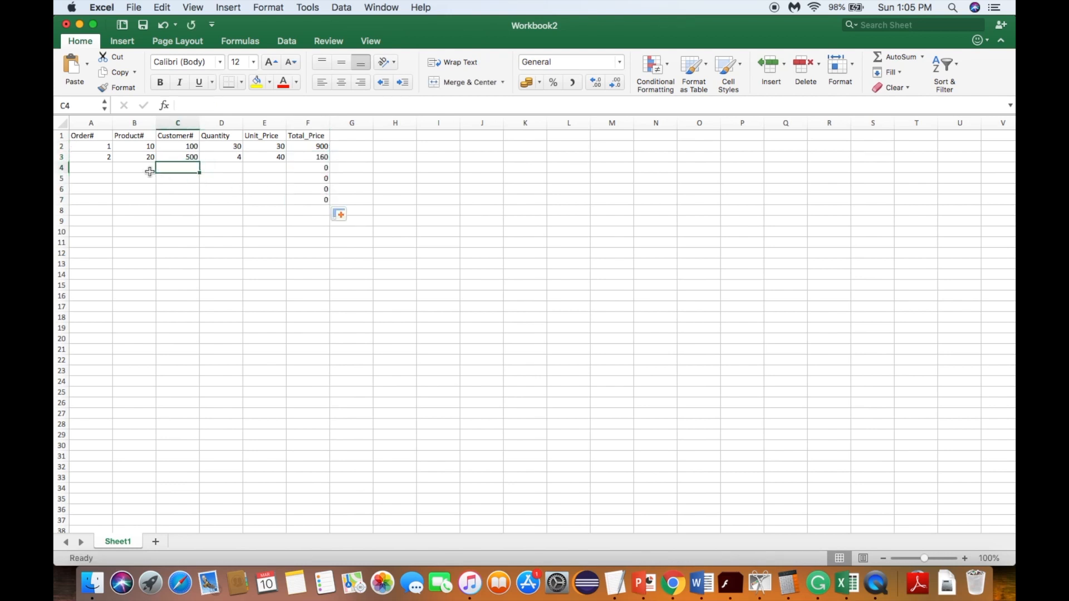
Step: Fill in row 4 with the order number, product 50, the customer number, quantity 4 and unit price 47
{"action": "left_click", "coordinate": [98, 169]}
{"action": "type", "text": "3"}
{"action": "key", "text": "Tab"}
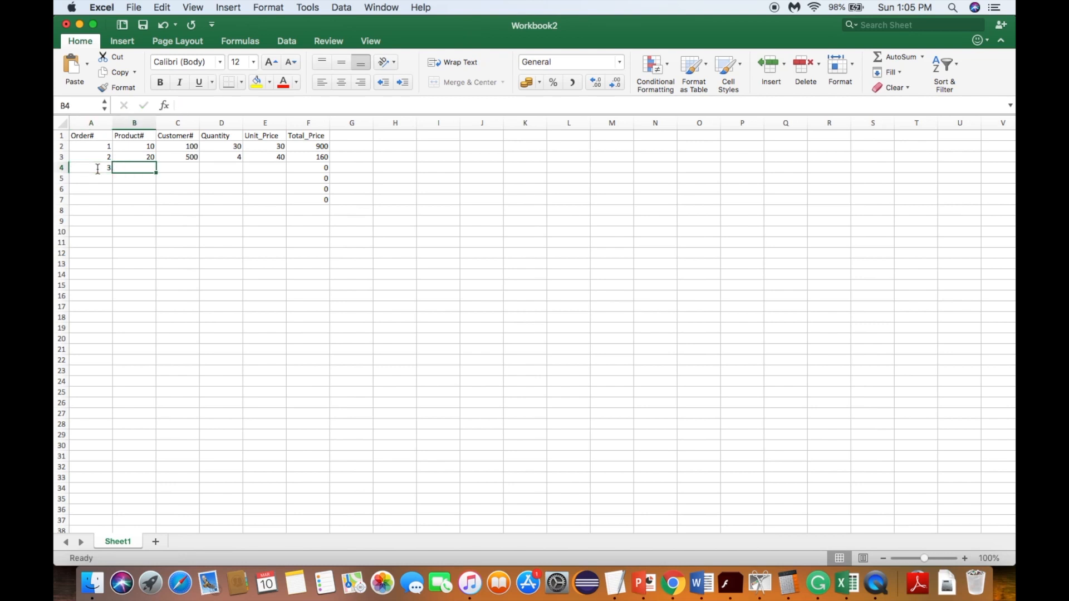
{"action": "type", "text": "50"}
{"action": "key", "text": "Tab"}
{"action": "type", "text": "400"}
{"action": "key", "text": "Tab"}
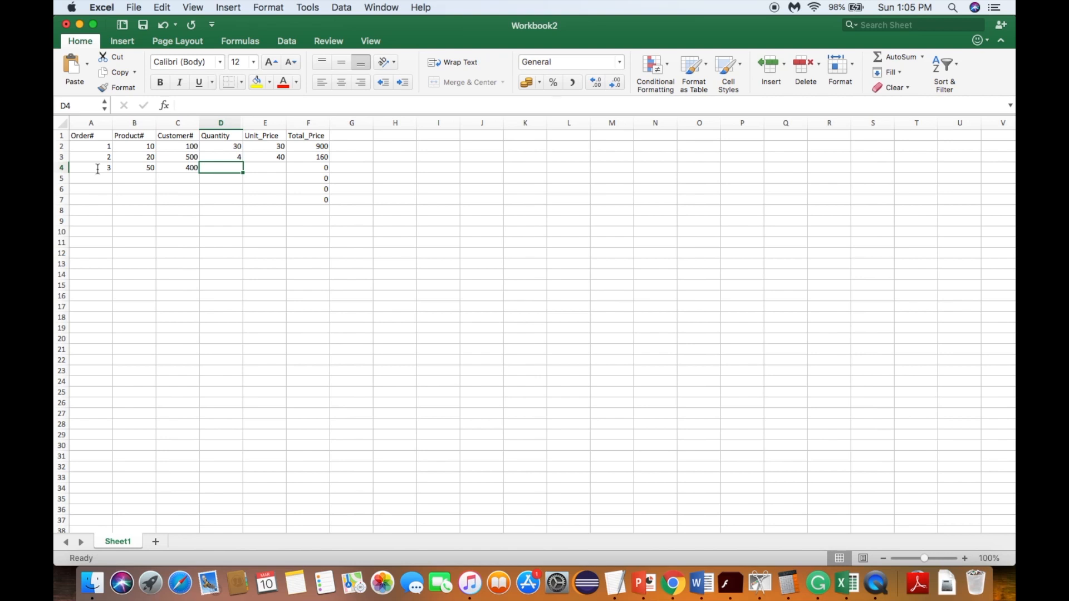
{"action": "type", "text": "4"}
{"action": "key", "text": "Tab"}
{"action": "type", "text": "47"}
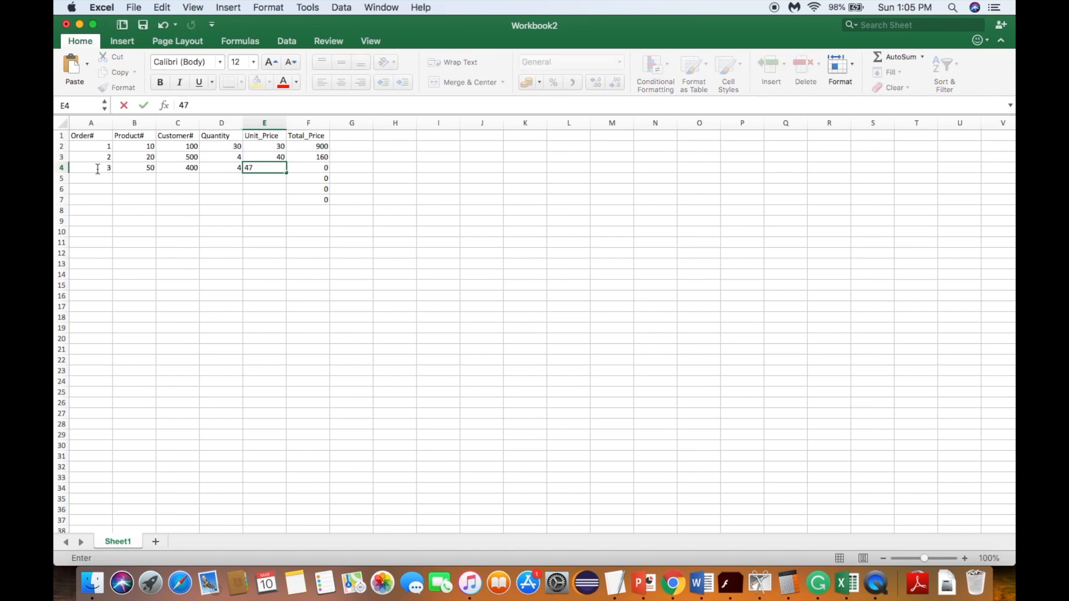
{"action": "key", "text": "Tab"}
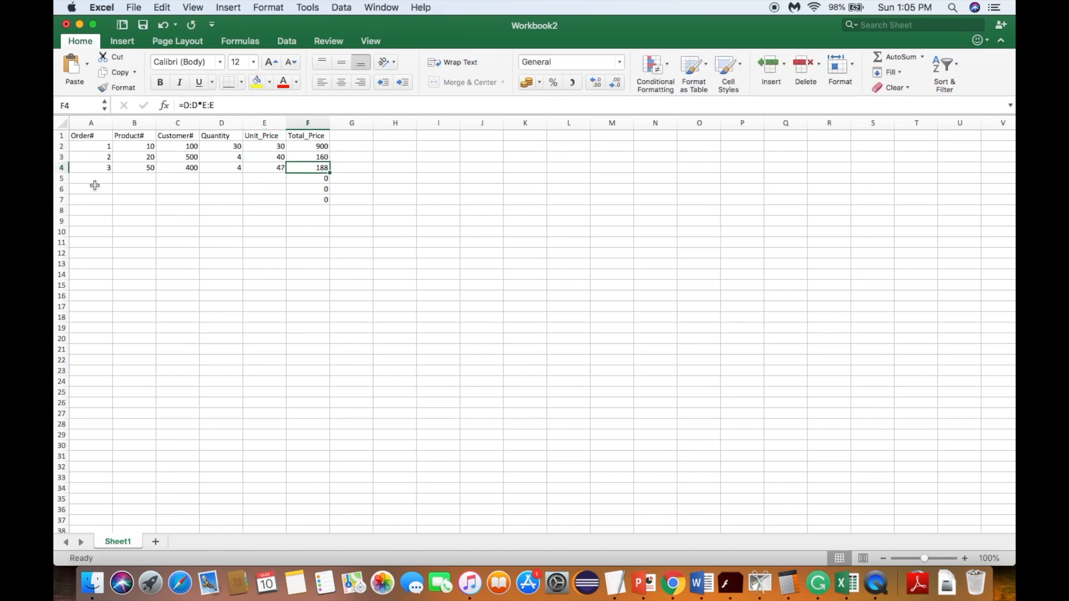
Step: Fill in row 5 with the order number, product 20, the customer number, quantity 3 and unit price 40
{"action": "left_click", "coordinate": [105, 179]}
{"action": "type", "text": "4"}
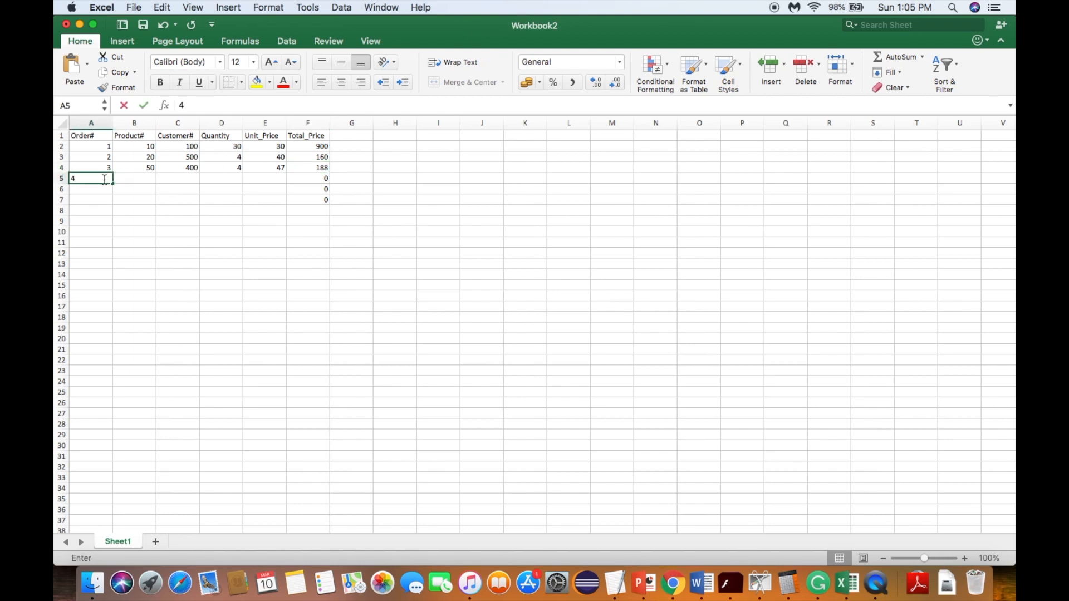
{"action": "key", "text": "Tab"}
{"action": "type", "text": "20"}
{"action": "key", "text": "Tab"}
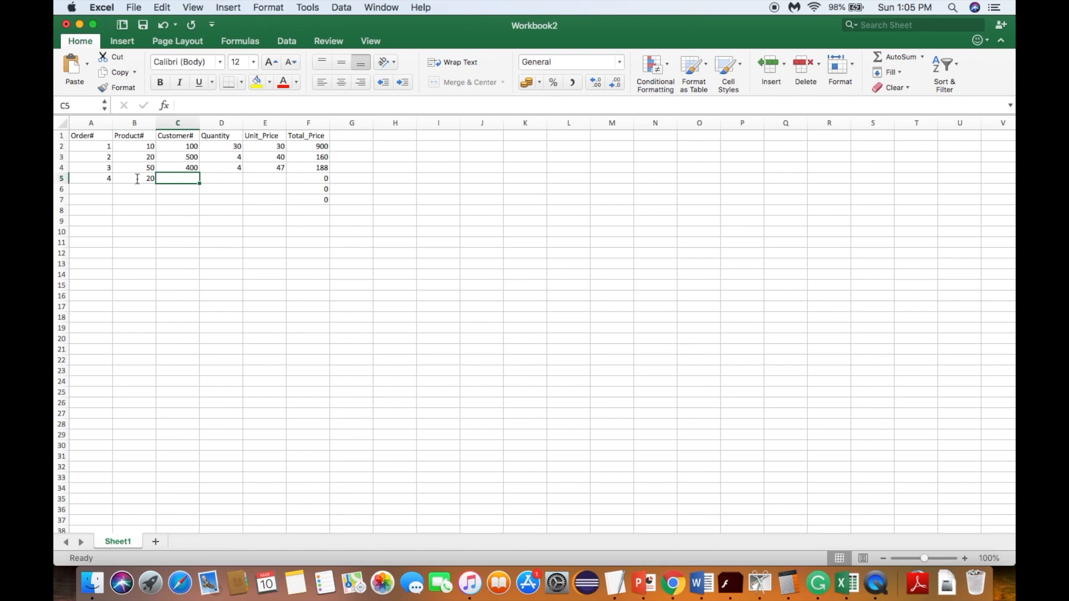
{"action": "type", "text": "3"}
{"action": "key", "text": "BackSpace"}
{"action": "type", "text": "500"}
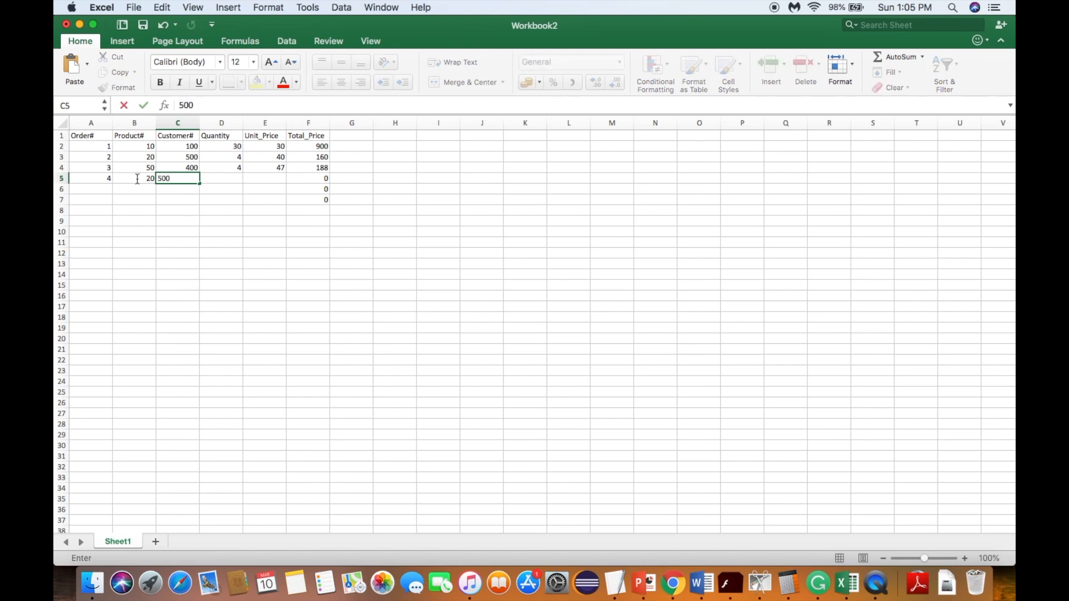
{"action": "key", "text": "Tab"}
{"action": "type", "text": "3"}
{"action": "key", "text": "Tab"}
{"action": "type", "text": "40"}
{"action": "key", "text": "Tab"}
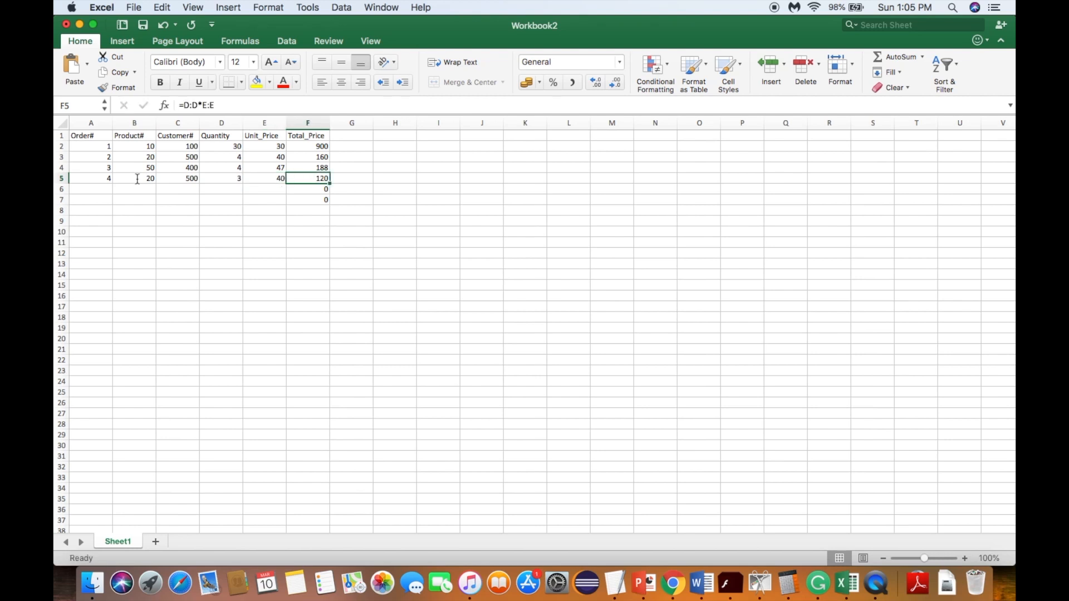
Step: Fill in row 6 with the order number, product 60, the customer number, quantity 6 and unit price 8
{"action": "left_click", "coordinate": [99, 191]}
{"action": "type", "text": "5"}
{"action": "key", "text": "Tab"}
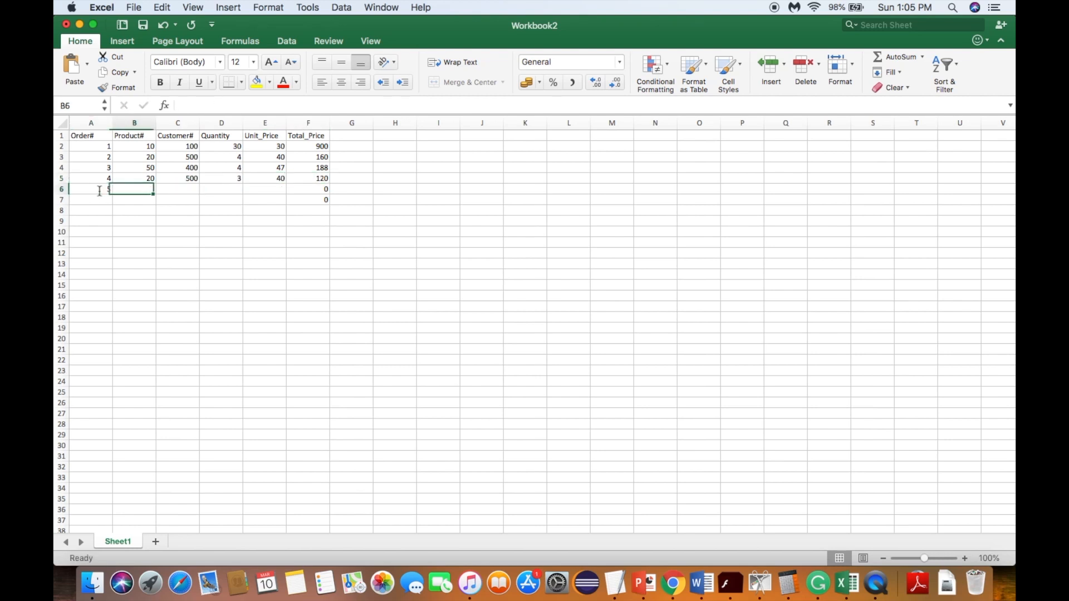
{"action": "type", "text": "60"}
{"action": "key", "text": "Tab"}
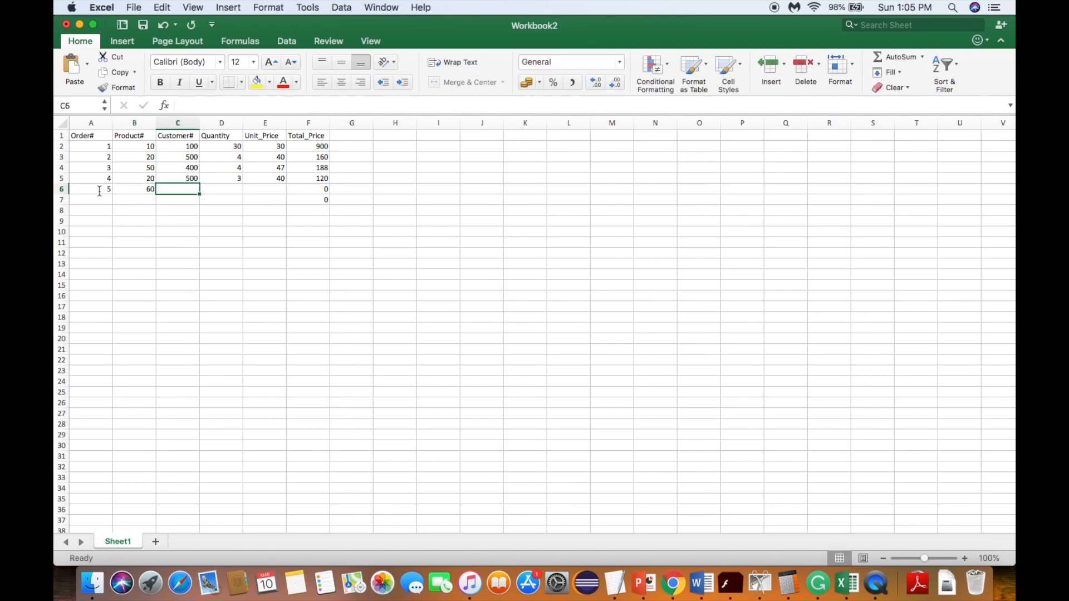
{"action": "type", "text": "768"}
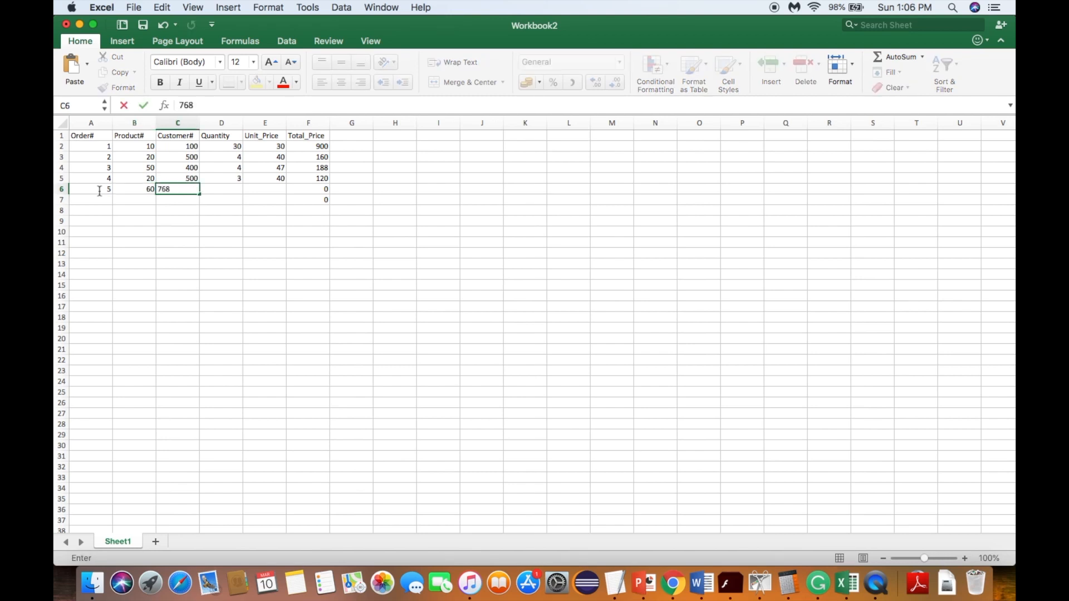
{"action": "key", "text": "Tab"}
{"action": "type", "text": "6"}
{"action": "key", "text": "Tab"}
{"action": "type", "text": "8"}
{"action": "key", "text": "Tab"}
Step: Fill in row 7 with the order number, product 56, the customer number, quantity 67 and unit price 5
{"action": "left_click", "coordinate": [97, 201]}
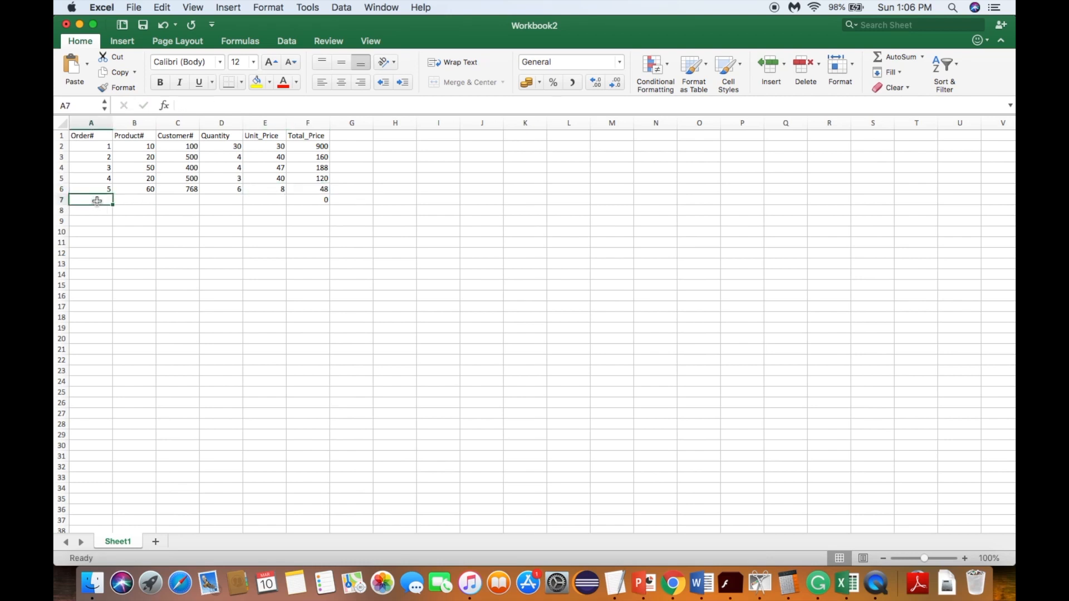
{"action": "type", "text": "7"}
{"action": "key", "text": "Tab"}
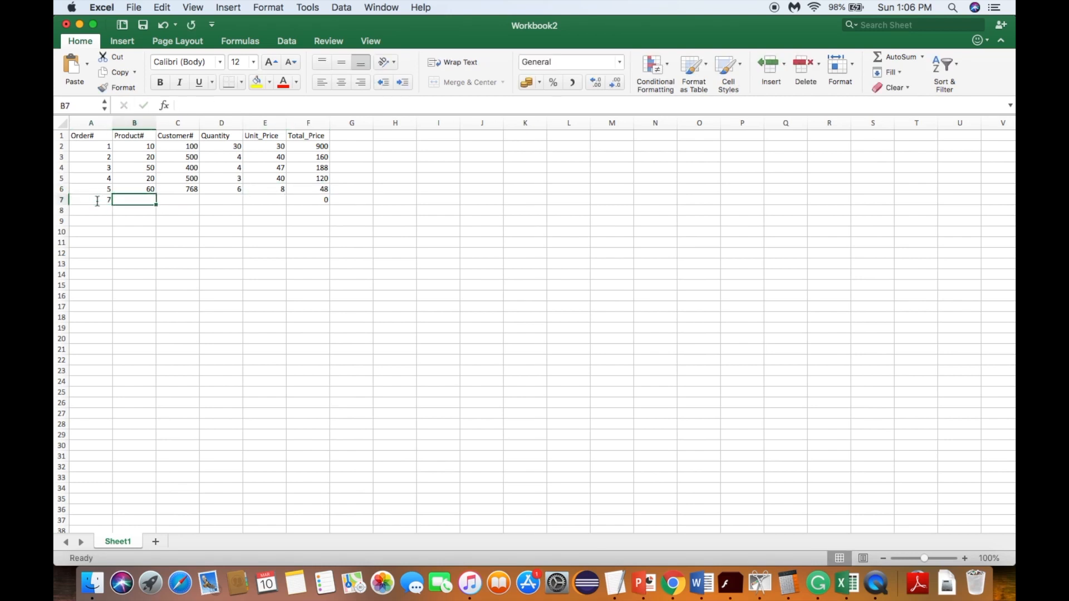
{"action": "left_click", "coordinate": [99, 199]}
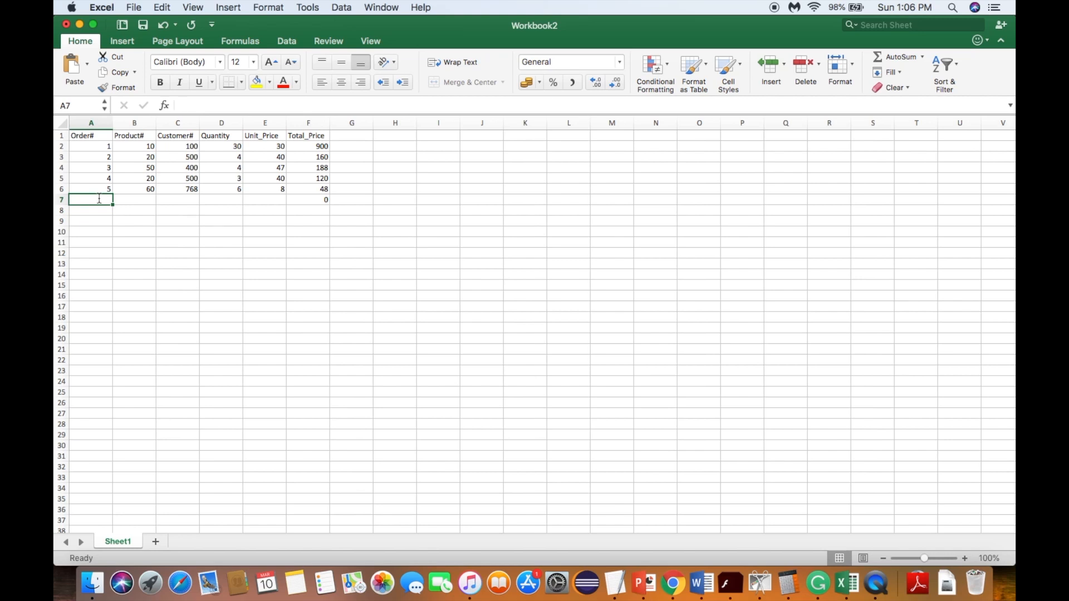
{"action": "type", "text": "6"}
{"action": "key", "text": "Tab"}
{"action": "type", "text": "6"}
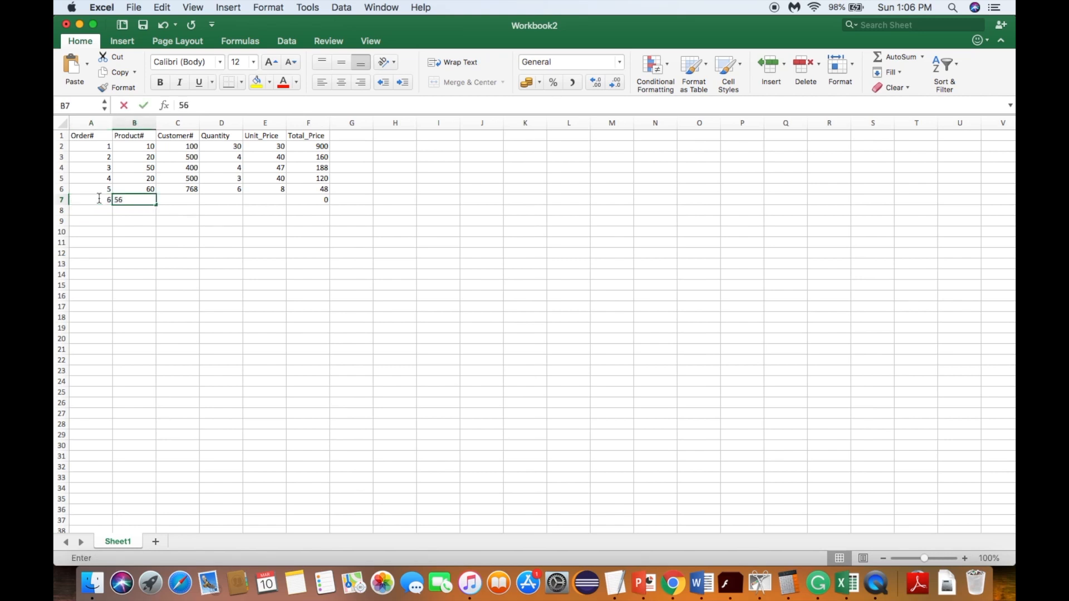
{"action": "key", "text": "Tab"}
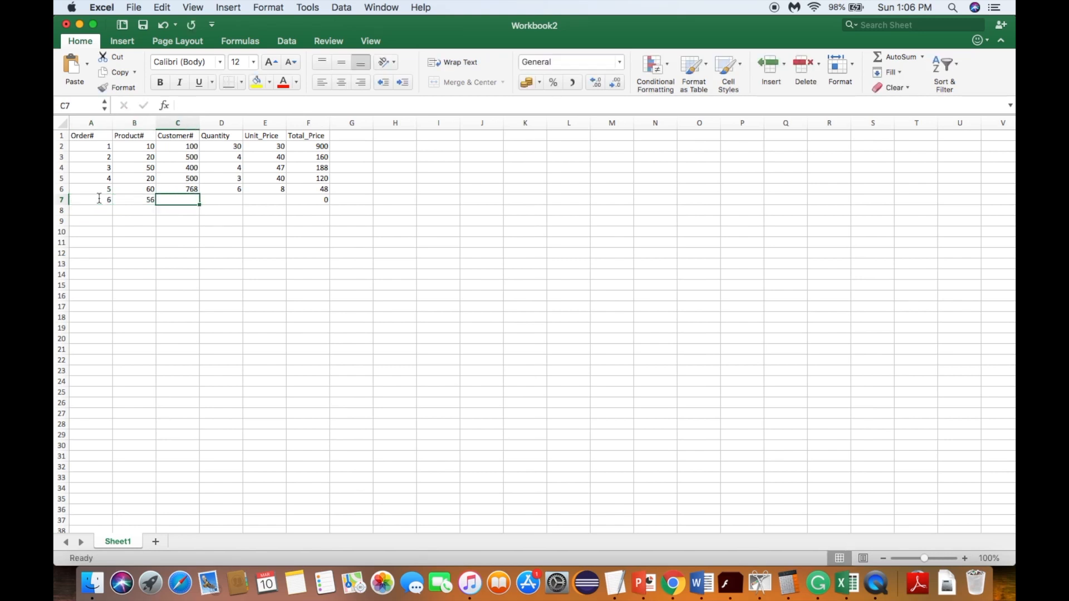
{"action": "type", "text": "900"}
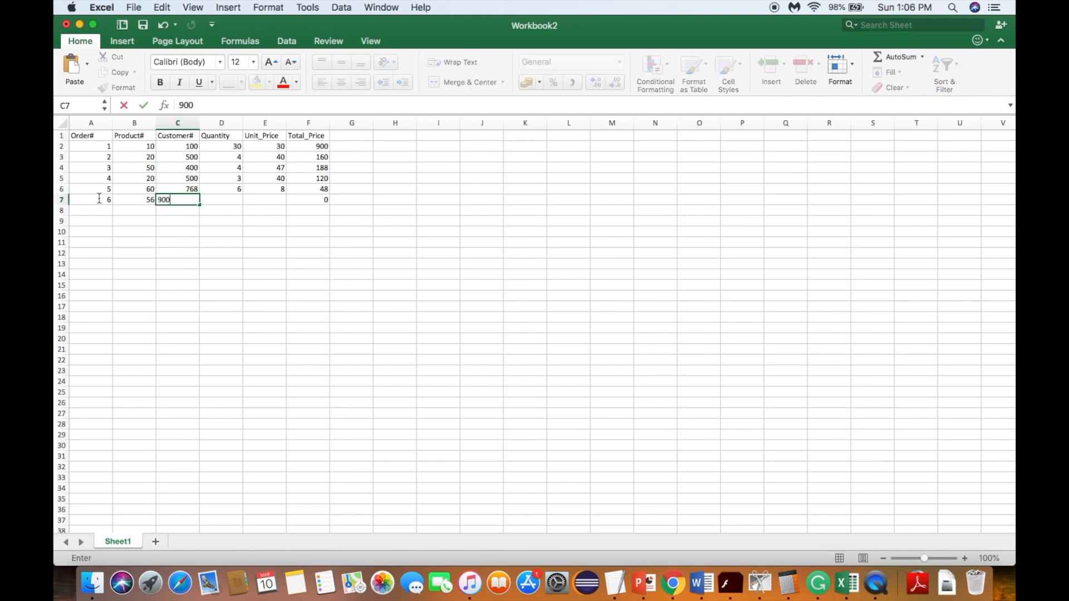
{"action": "key", "text": "Tab"}
{"action": "type", "text": "67"}
{"action": "key", "text": "Tab"}
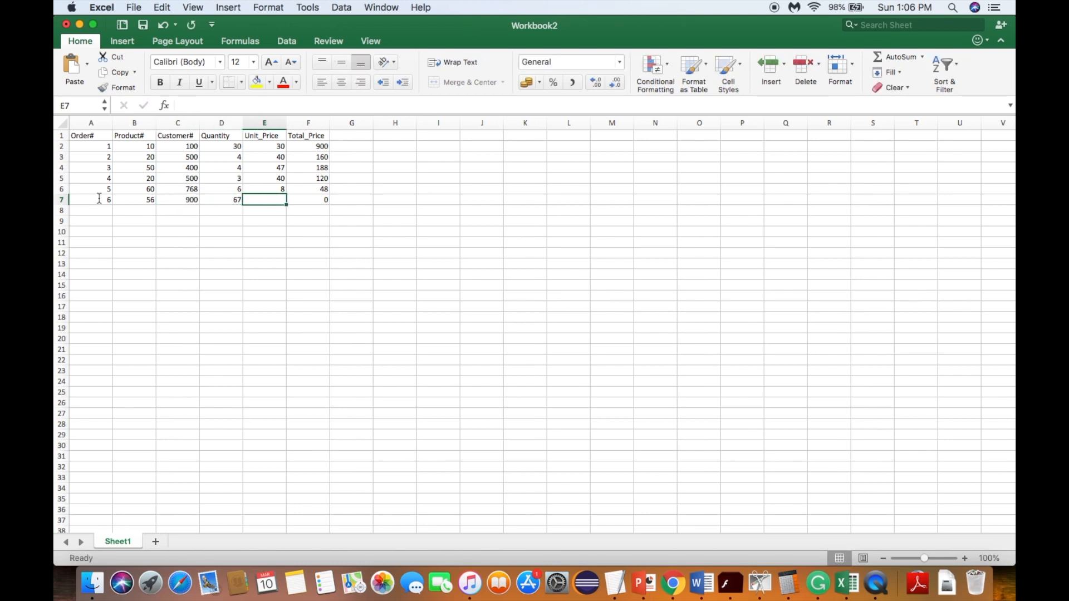
{"action": "type", "text": "5"}
{"action": "key", "text": "Tab"}
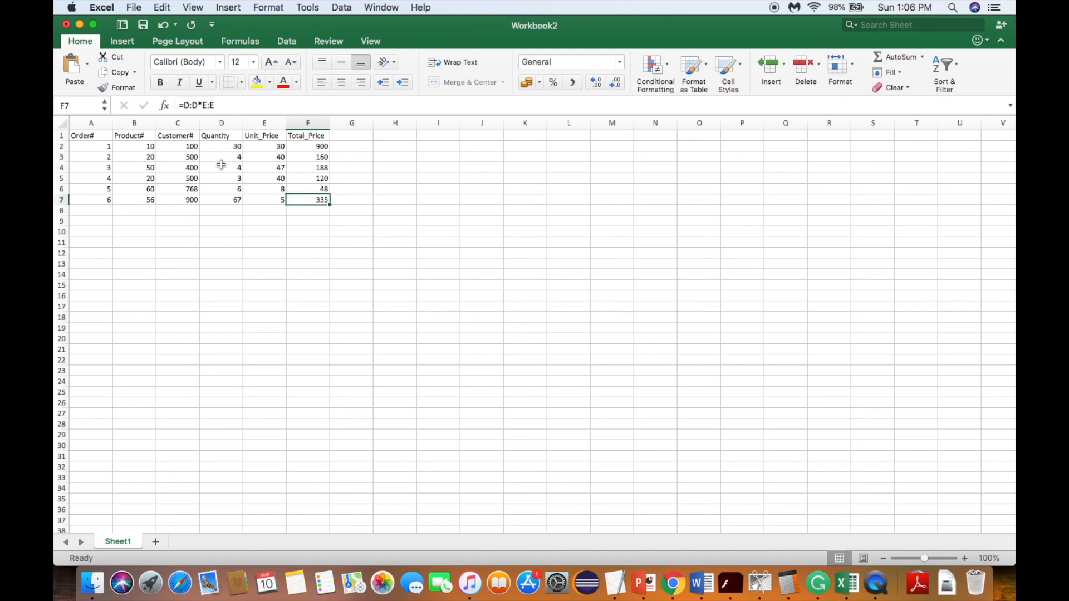
Step: Insert a recommended PivotTable based on the order data
{"action": "left_click", "coordinate": [308, 213]}
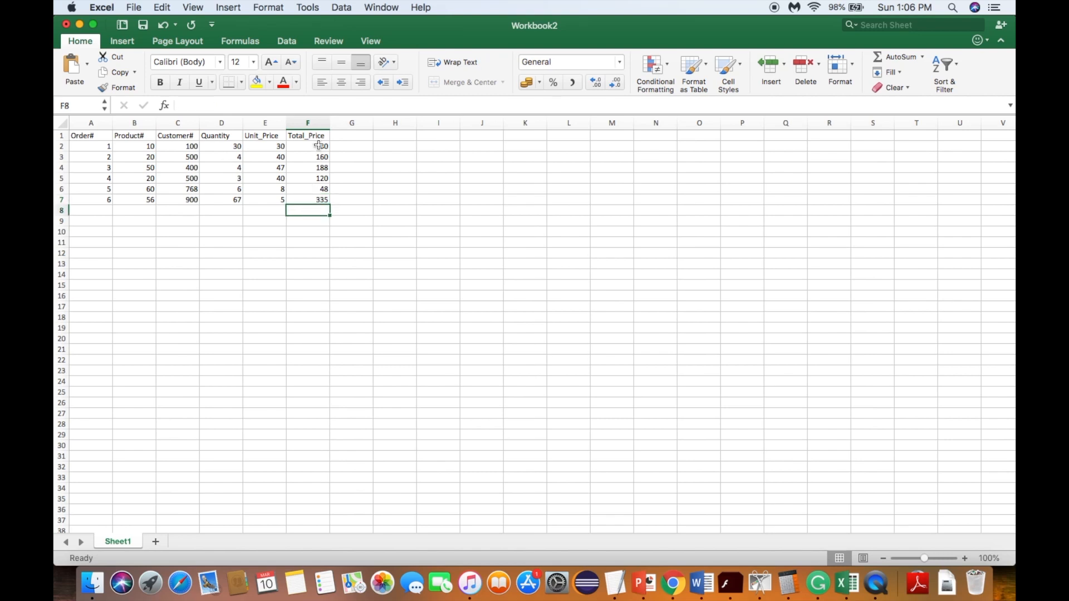
{"action": "left_click", "coordinate": [123, 40]}
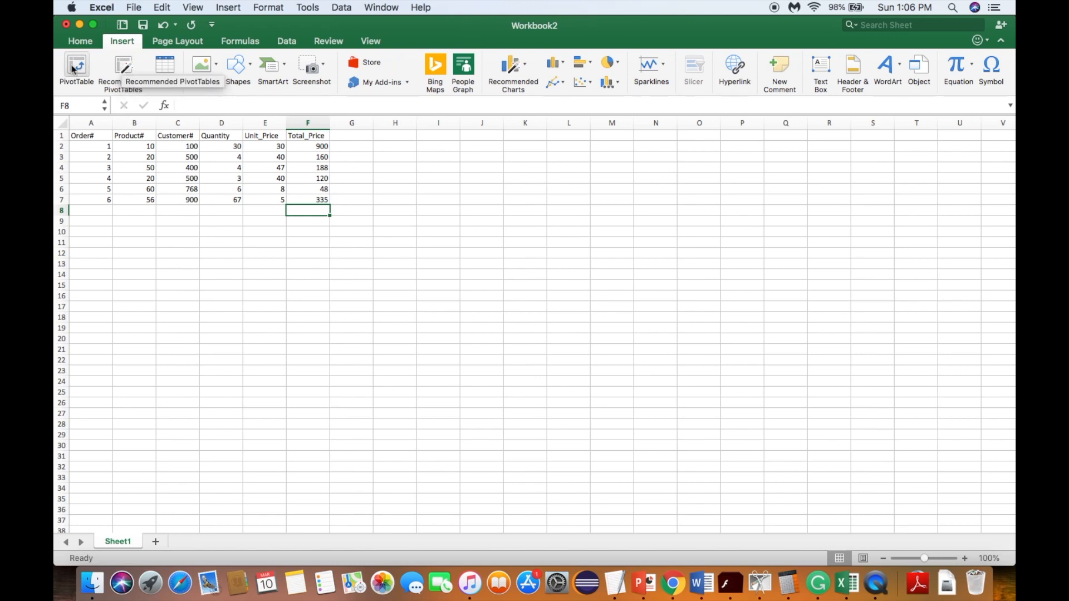
{"action": "left_click", "coordinate": [124, 69]}
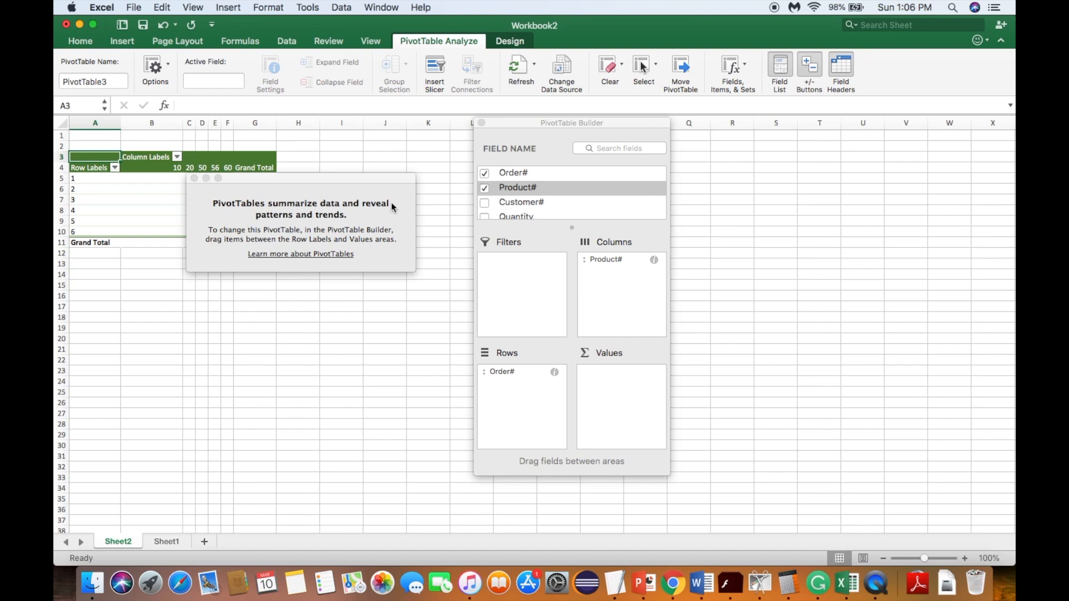
Step: Remove the Order# and Product# fields from the pivot table and add Total_Price as its summed value
{"action": "scroll", "coordinate": [522, 191], "scroll_direction": "down", "scroll_amount": 3}
{"action": "scroll", "coordinate": [523, 190], "scroll_direction": "up", "scroll_amount": 3}
{"action": "left_click", "coordinate": [484, 176]}
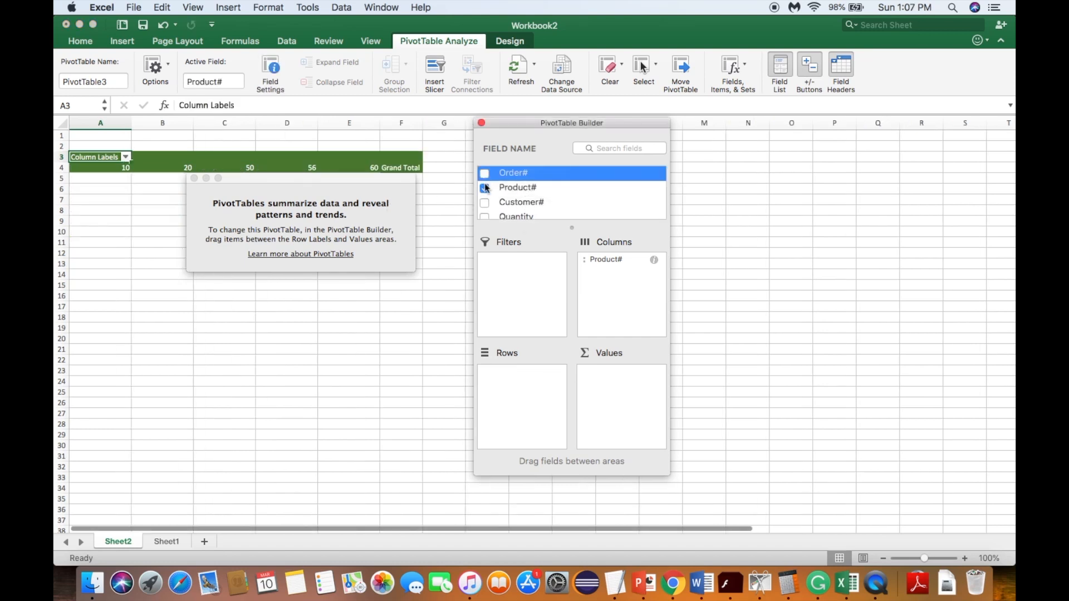
{"action": "left_click", "coordinate": [485, 188]}
{"action": "scroll", "coordinate": [507, 193], "scroll_direction": "down", "scroll_amount": 3}
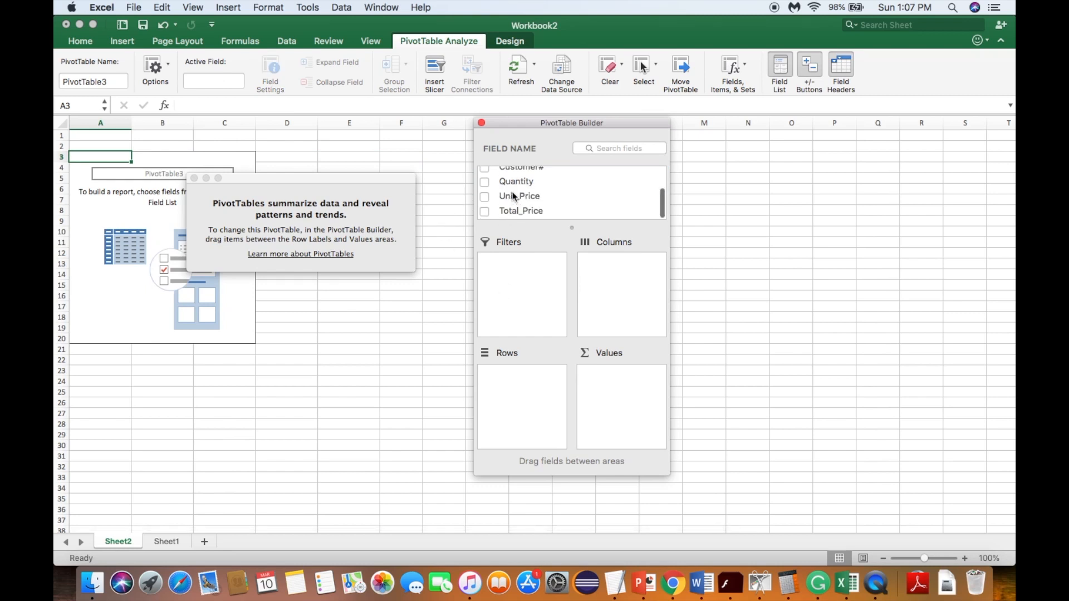
{"action": "left_click", "coordinate": [485, 213]}
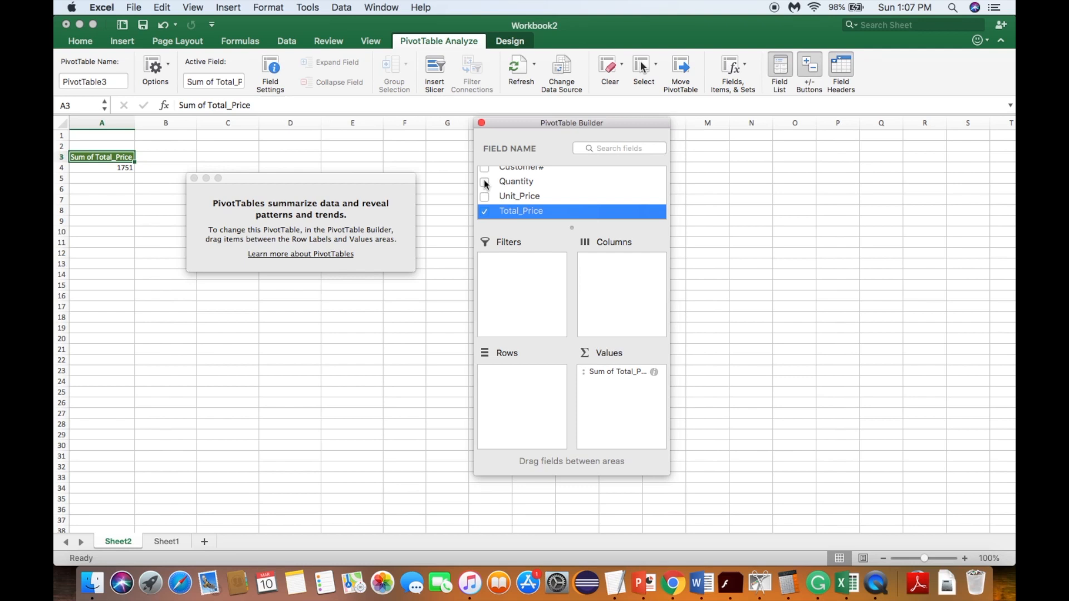
Step: Add the Order# field to the pivot table and move it from Values to Rows to summarize Total_Price per order
{"action": "scroll", "coordinate": [485, 184], "scroll_direction": "up", "scroll_amount": 3}
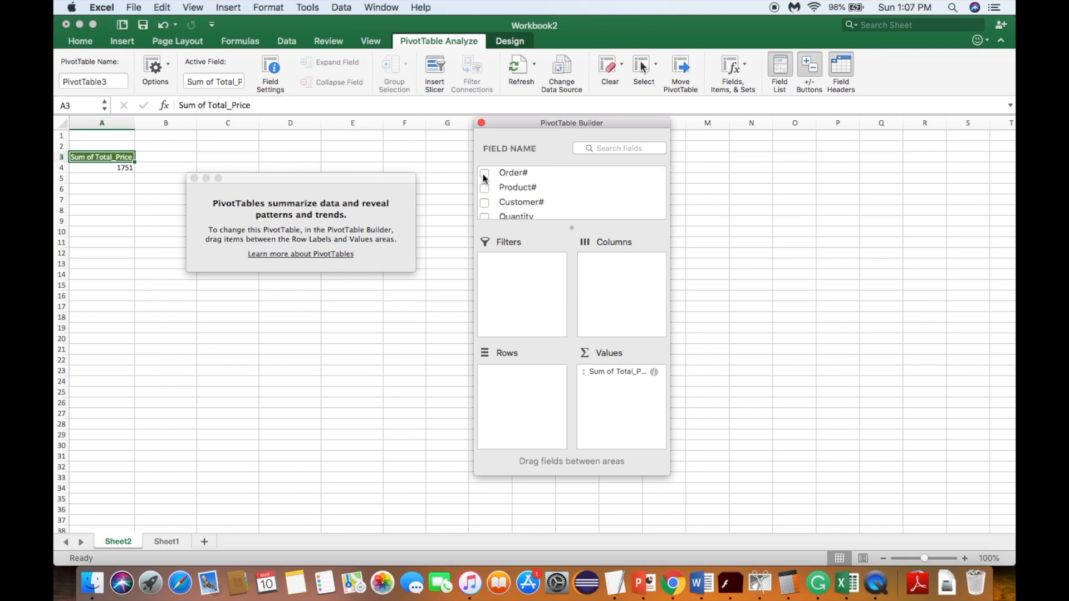
{"action": "left_click", "coordinate": [485, 175]}
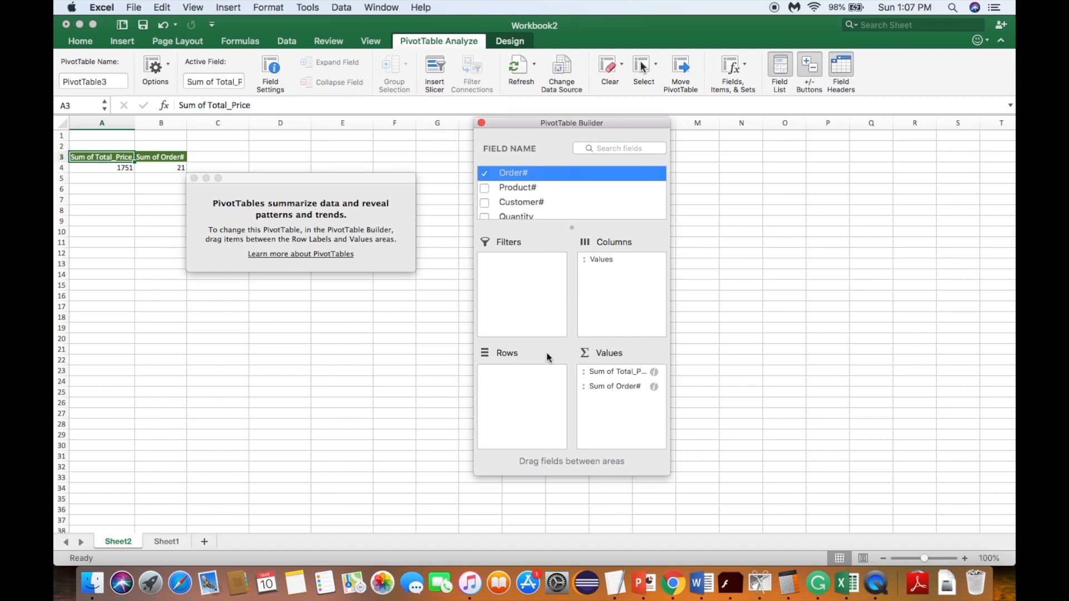
{"action": "left_click_drag", "start_coordinate": [600, 383], "coordinate": [526, 383]}
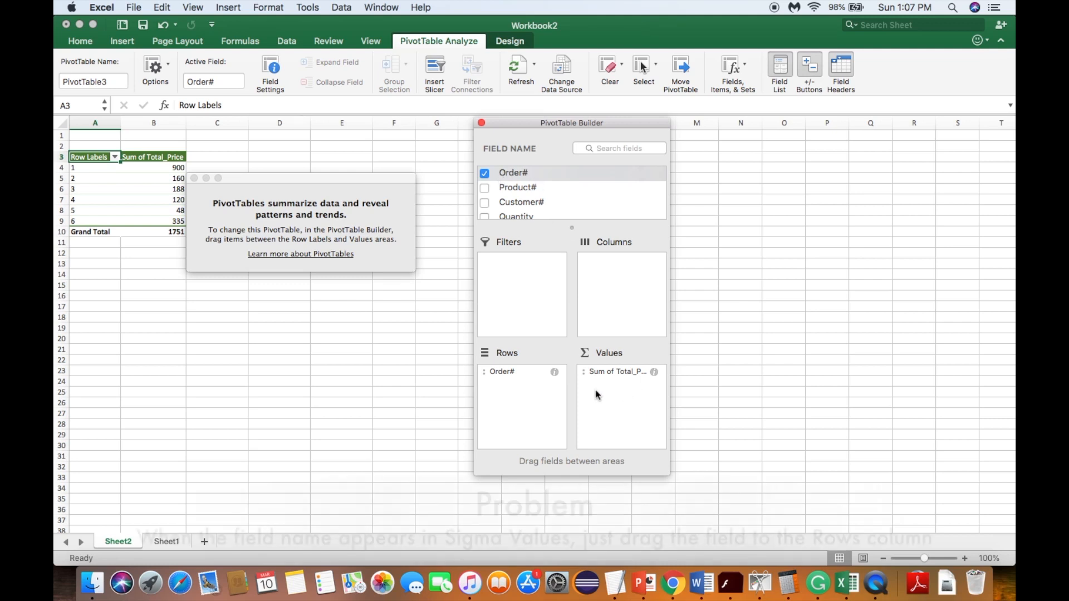
{"action": "left_click", "coordinate": [500, 373]}
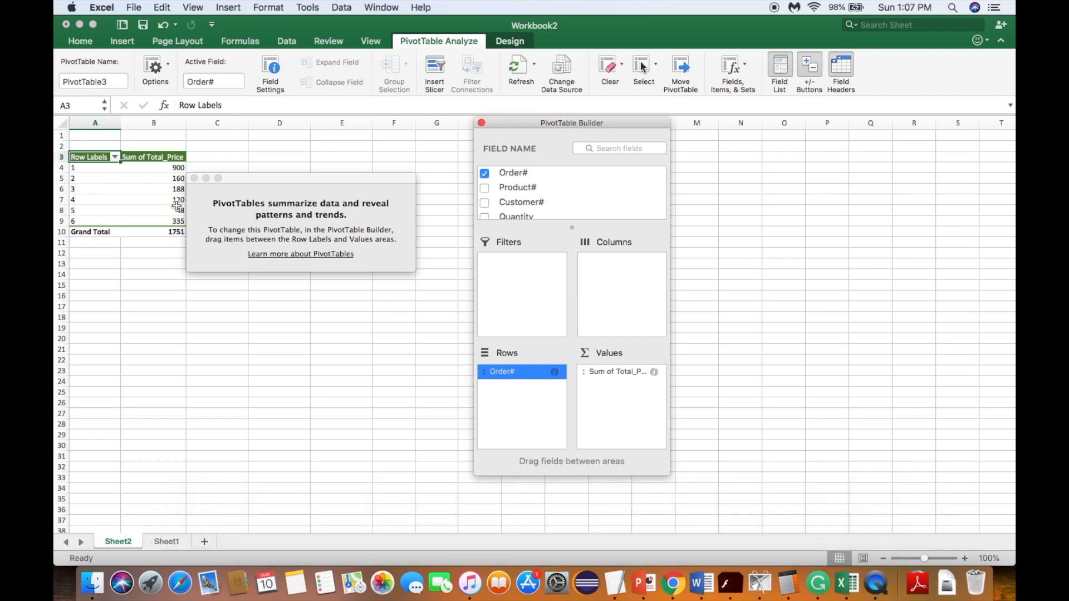
{"action": "left_click", "coordinate": [90, 167]}
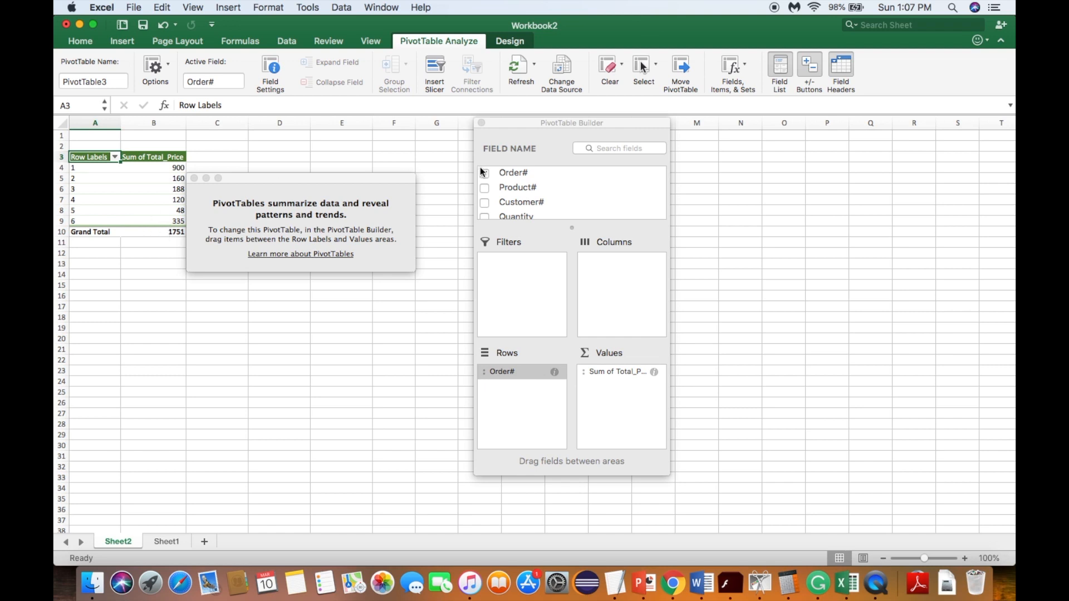
Step: Group the pivot table rows by Product# in place of Order#, and take Product# out again
{"action": "left_click", "coordinate": [486, 188]}
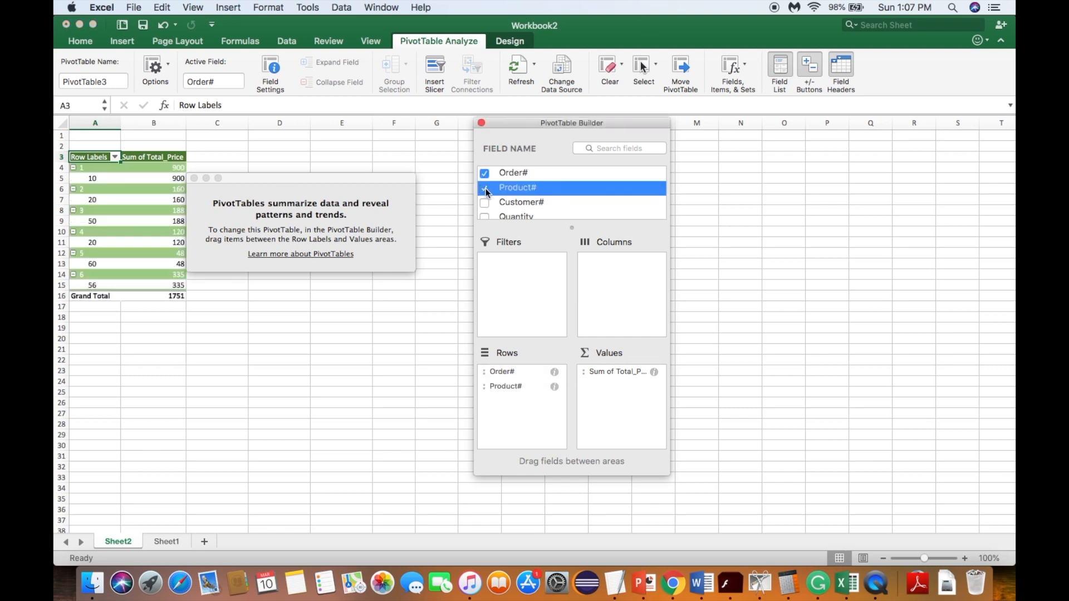
{"action": "left_click", "coordinate": [484, 173]}
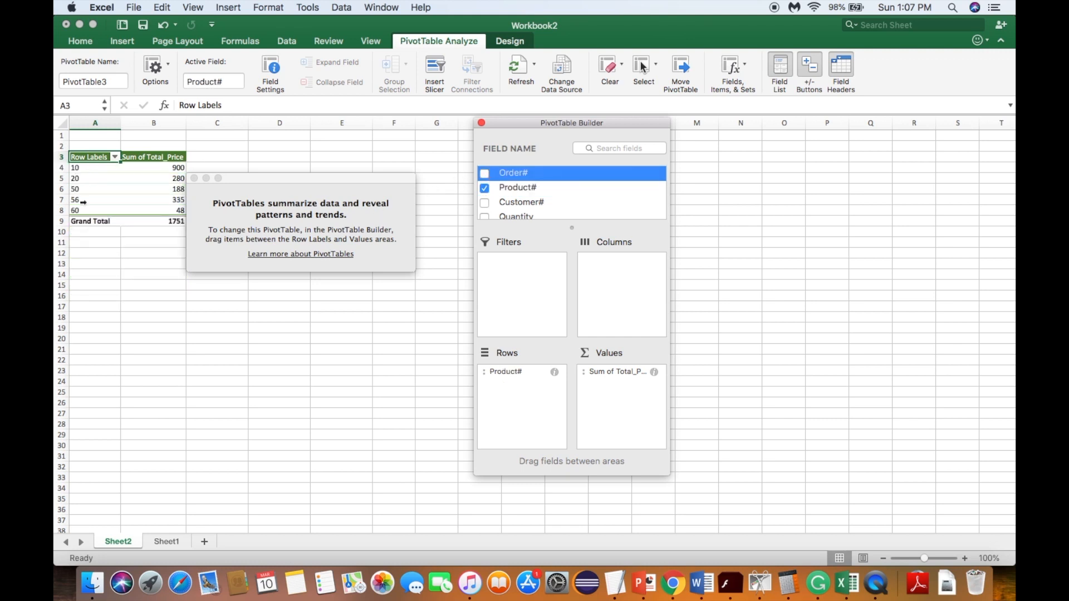
{"action": "left_click", "coordinate": [485, 189]}
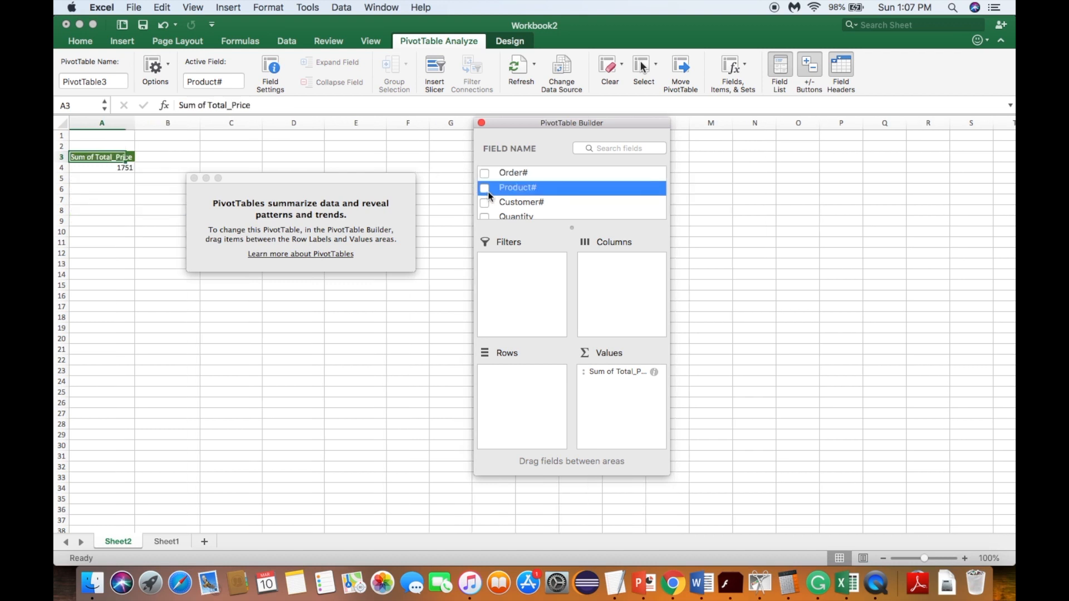
Step: Add the Customer# field to the pivot table and move it from Values to Rows to summarize Total_Price per customer
{"action": "left_click", "coordinate": [484, 203]}
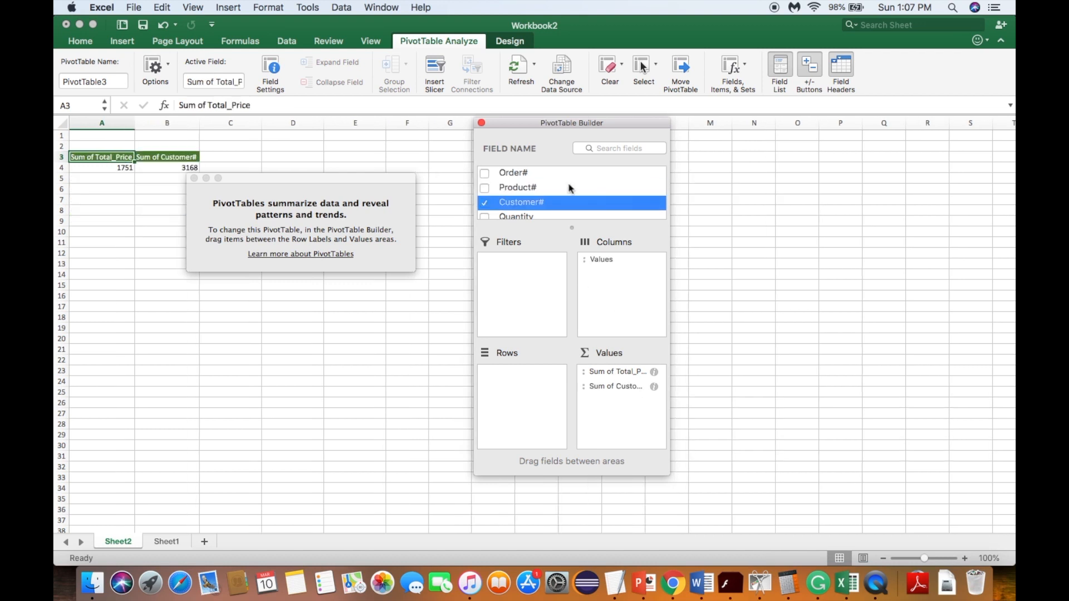
{"action": "left_click_drag", "start_coordinate": [607, 389], "coordinate": [527, 376]}
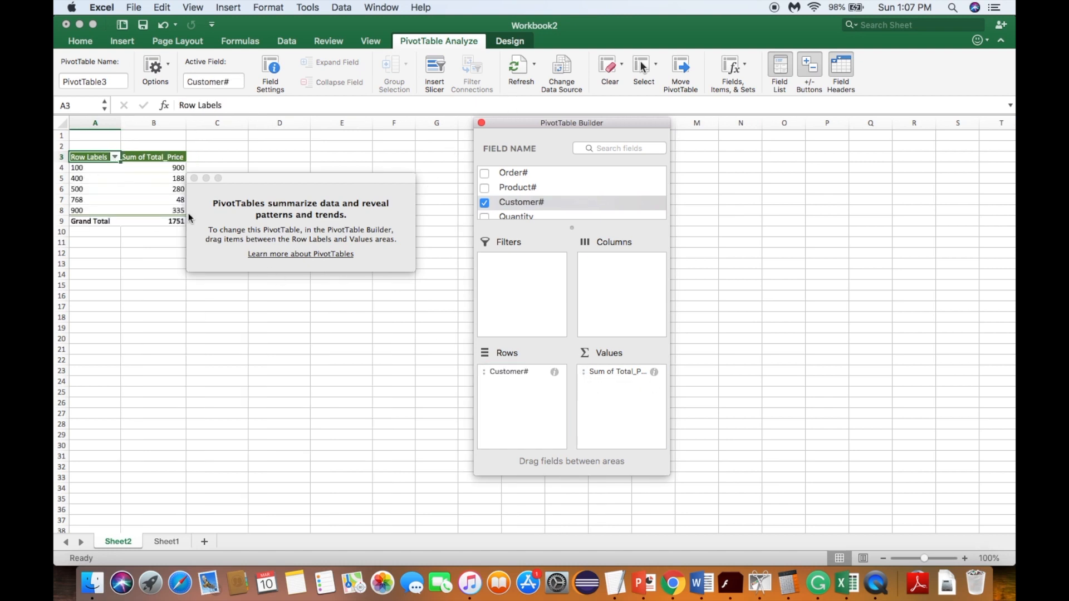
Step: Close the PivotTable Builder and create a new blank PivotTable on a new worksheet from the order data on Sheet1
{"action": "left_click", "coordinate": [482, 123]}
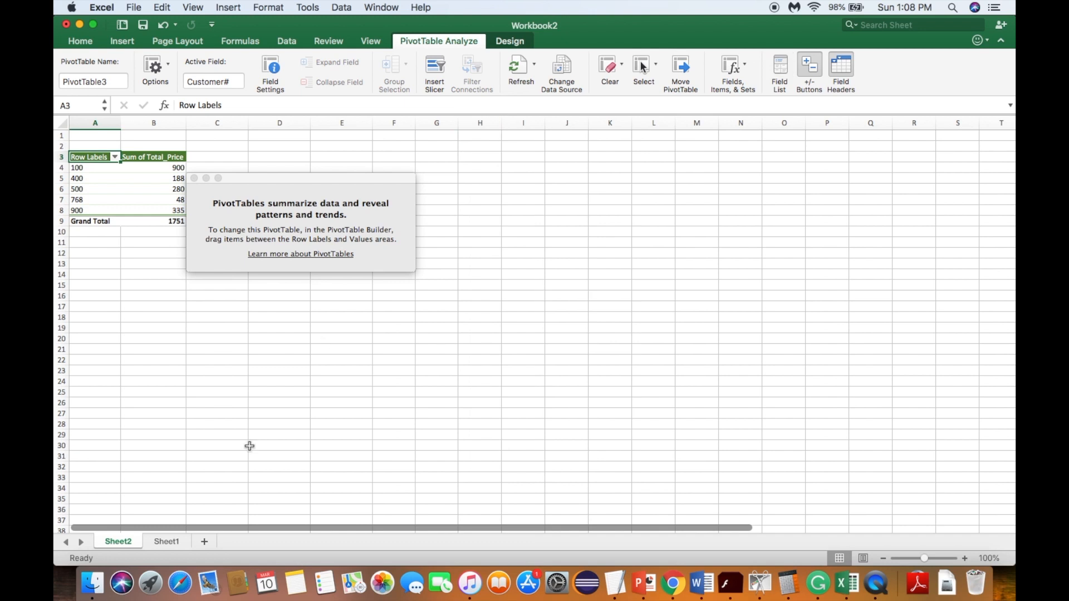
{"action": "left_click", "coordinate": [165, 543]}
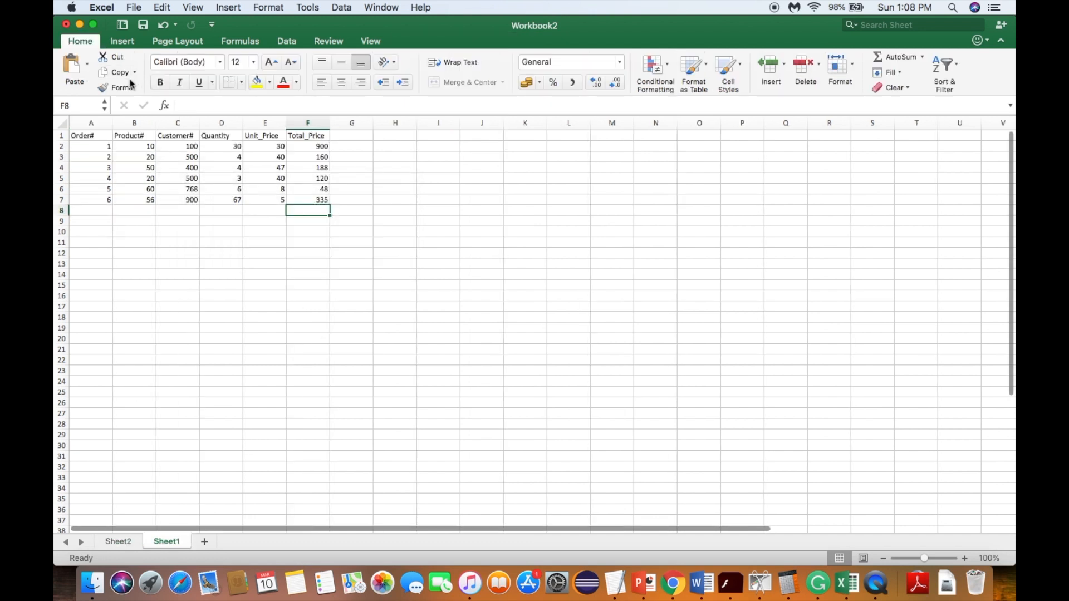
{"action": "left_click", "coordinate": [122, 42]}
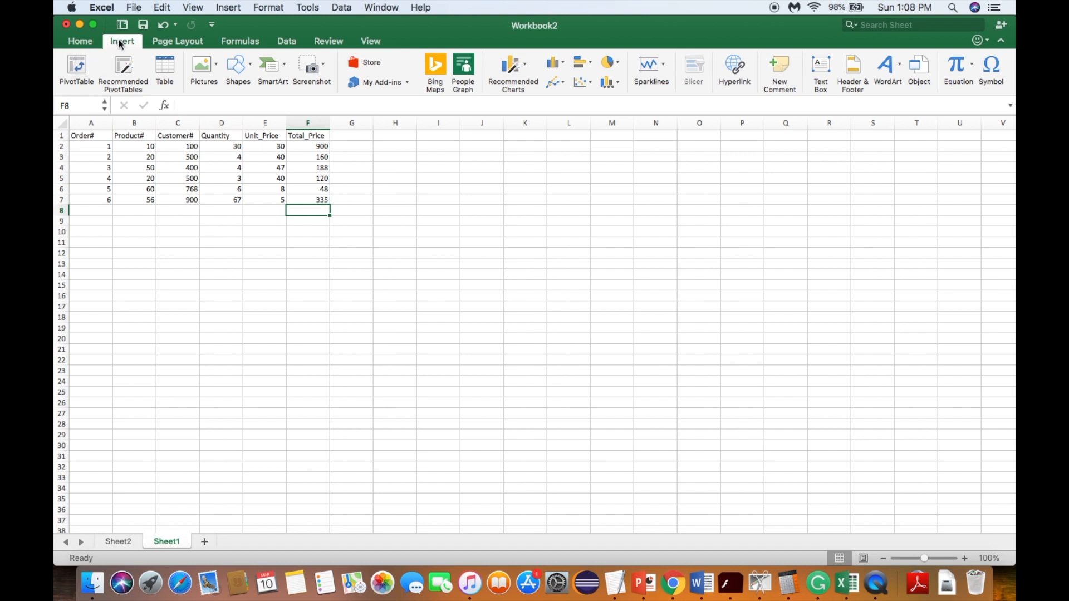
{"action": "left_click", "coordinate": [76, 66]}
{"action": "left_click", "coordinate": [369, 301]}
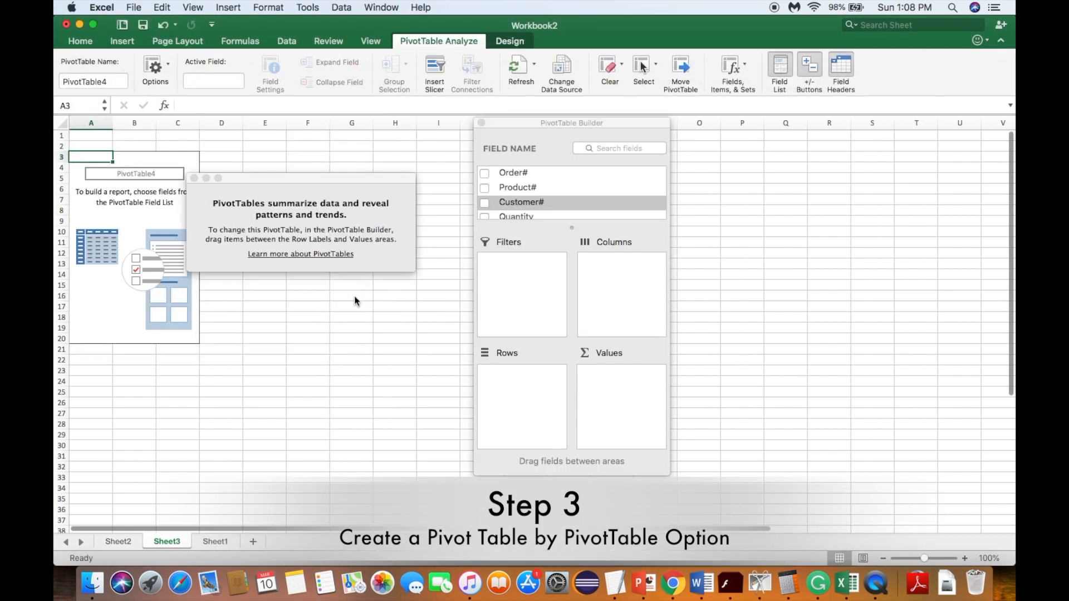
Step: Add Total_Price as the summed value of the new pivot table and place Order# in Rows
{"action": "scroll", "coordinate": [503, 188], "scroll_direction": "down", "scroll_amount": 3}
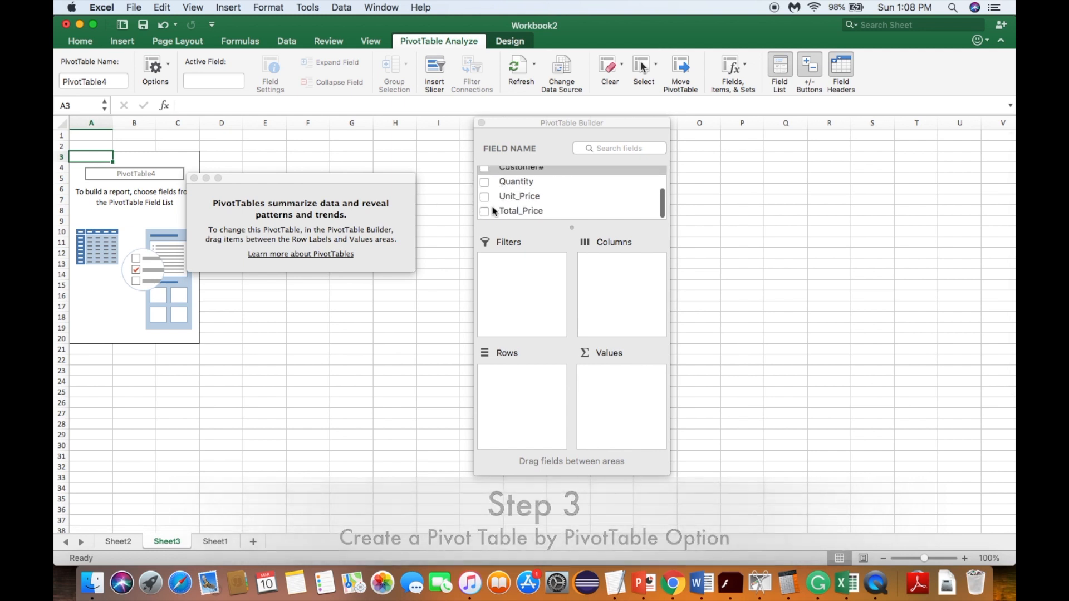
{"action": "left_click", "coordinate": [485, 212]}
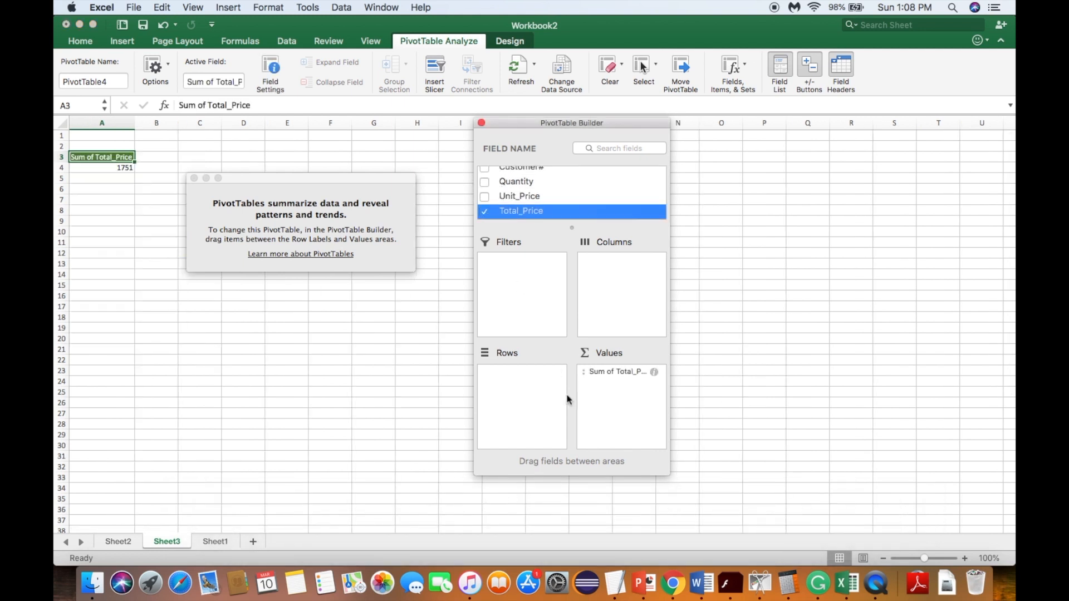
{"action": "scroll", "coordinate": [510, 206], "scroll_direction": "up", "scroll_amount": 3}
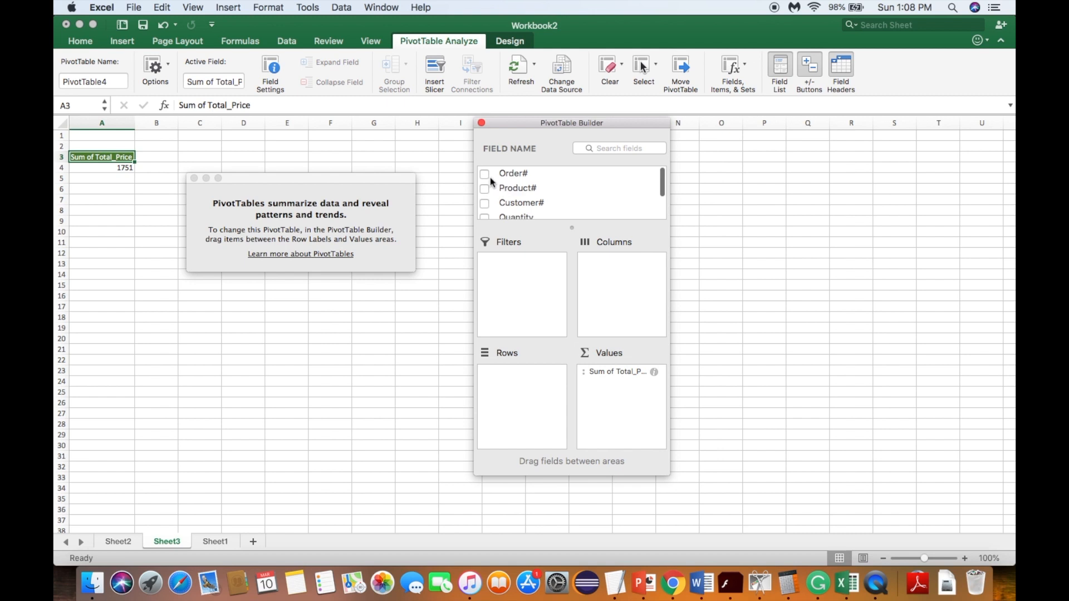
{"action": "left_click", "coordinate": [485, 173]}
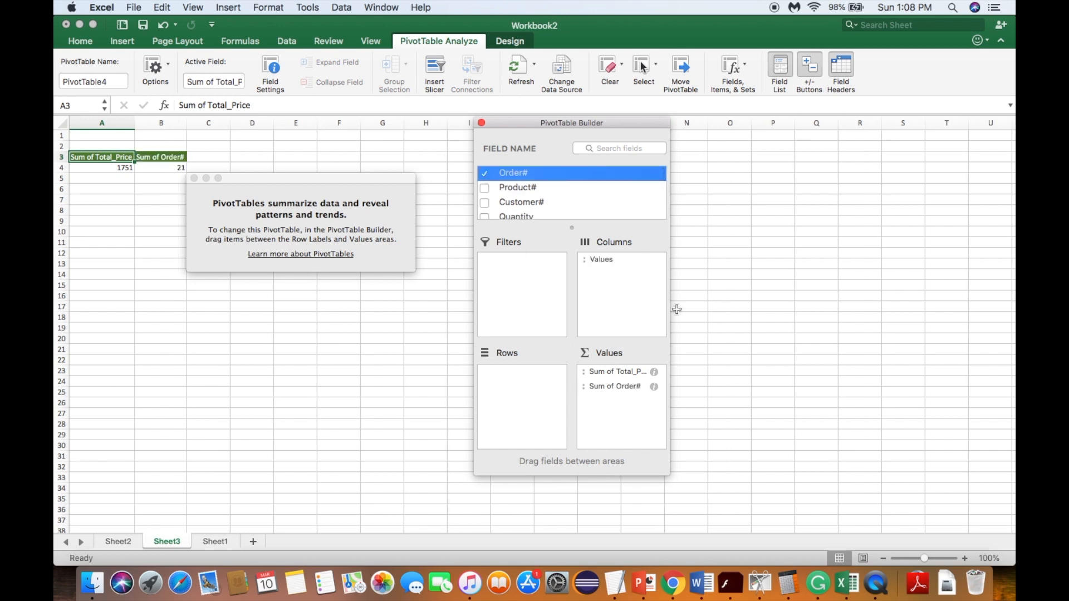
{"action": "left_click_drag", "start_coordinate": [623, 386], "coordinate": [523, 381]}
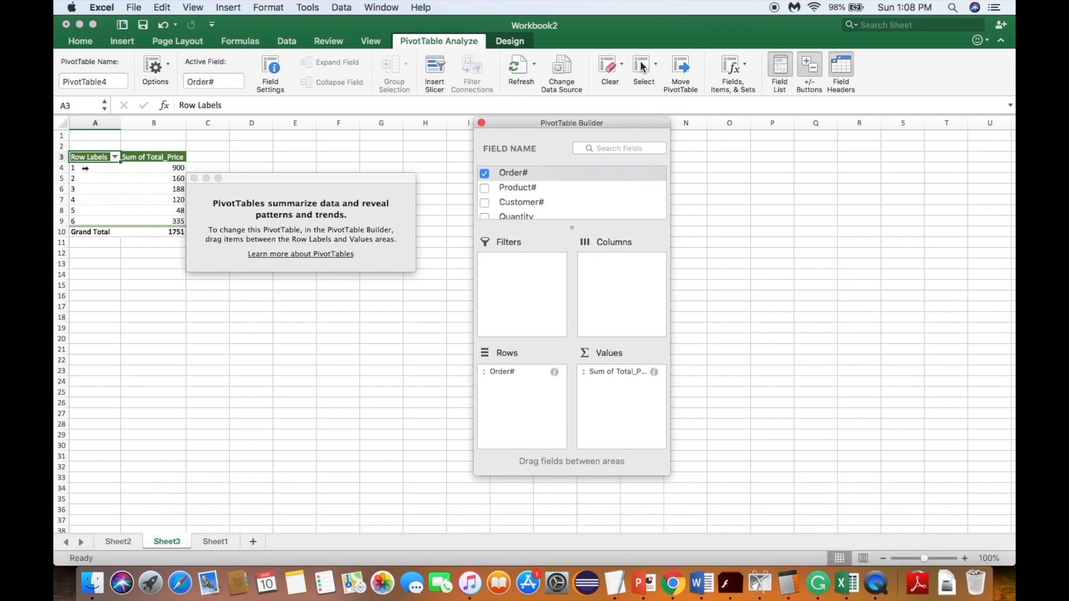
Step: Swap Order# for Product# as the row grouping of the new pivot table, and remove Product# again
{"action": "left_click", "coordinate": [484, 173]}
{"action": "left_click", "coordinate": [484, 189]}
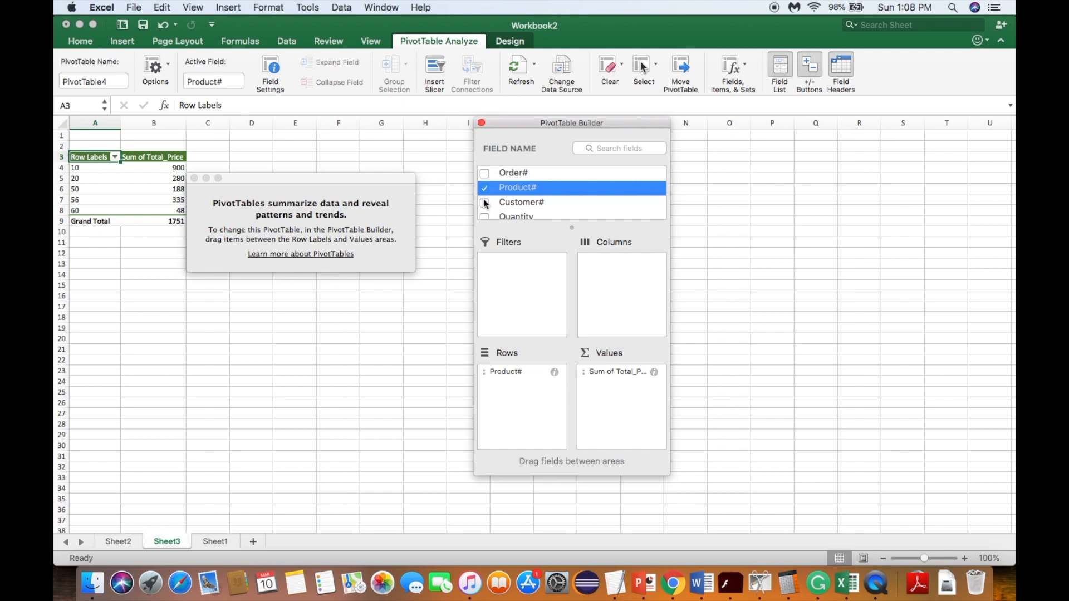
{"action": "left_click", "coordinate": [484, 188]}
Step: Add Customer# to the pivot table, move it from Values to Rows, and nest Product# beneath it
{"action": "left_click", "coordinate": [485, 203]}
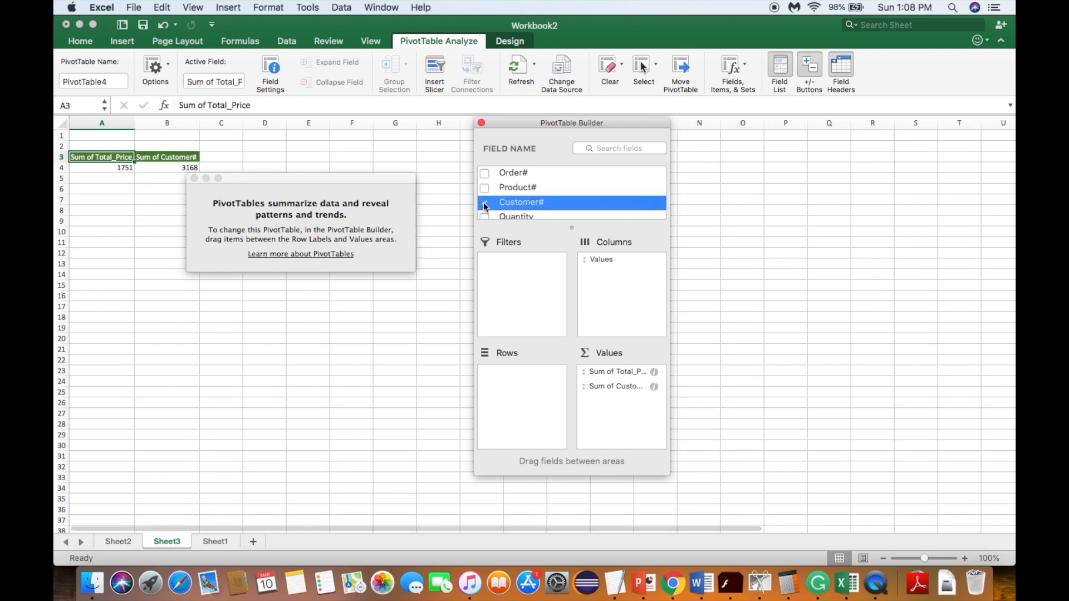
{"action": "left_click_drag", "start_coordinate": [603, 388], "coordinate": [517, 377]}
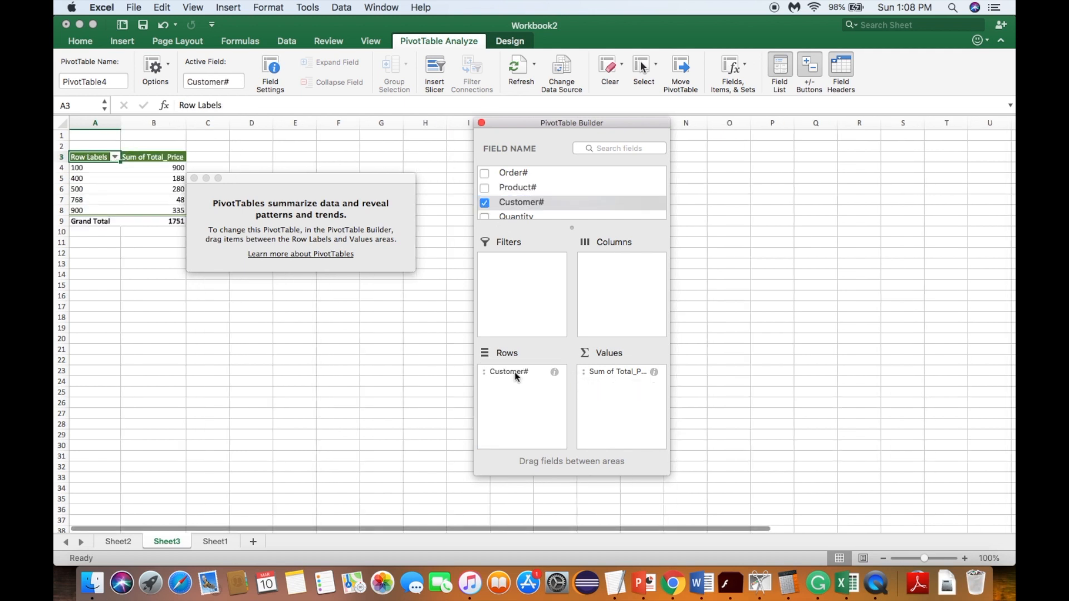
{"action": "left_click", "coordinate": [484, 188]}
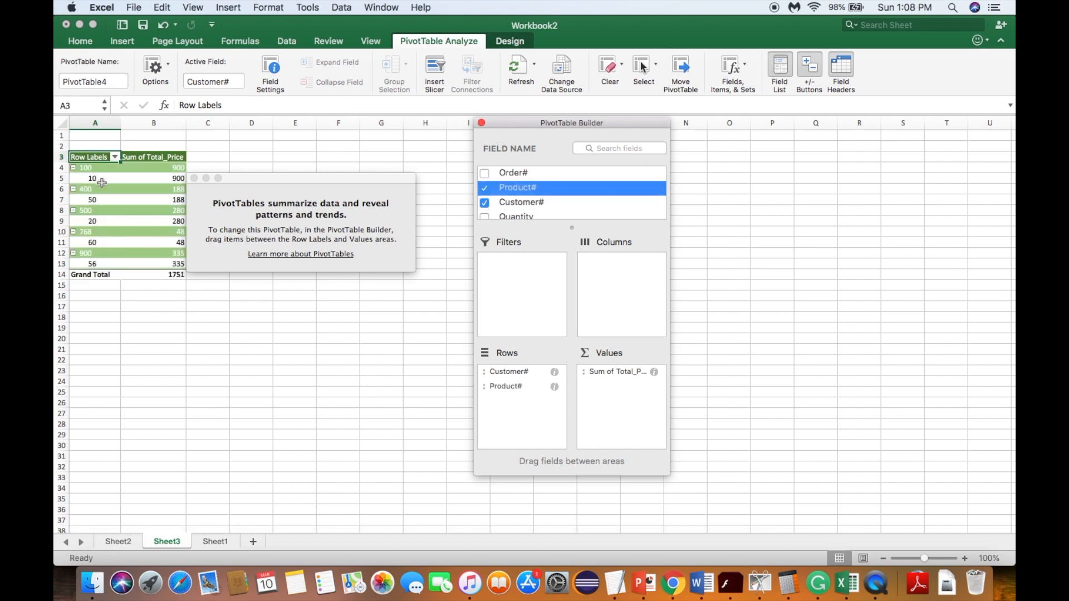